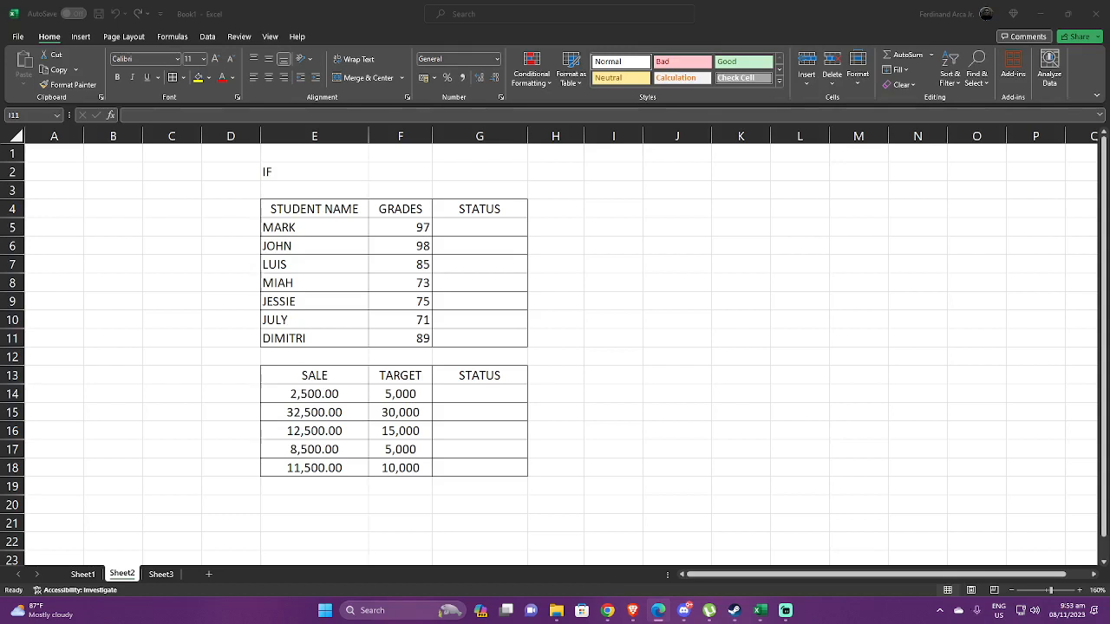
{"action": "left_click", "coordinate": [519, 235]}
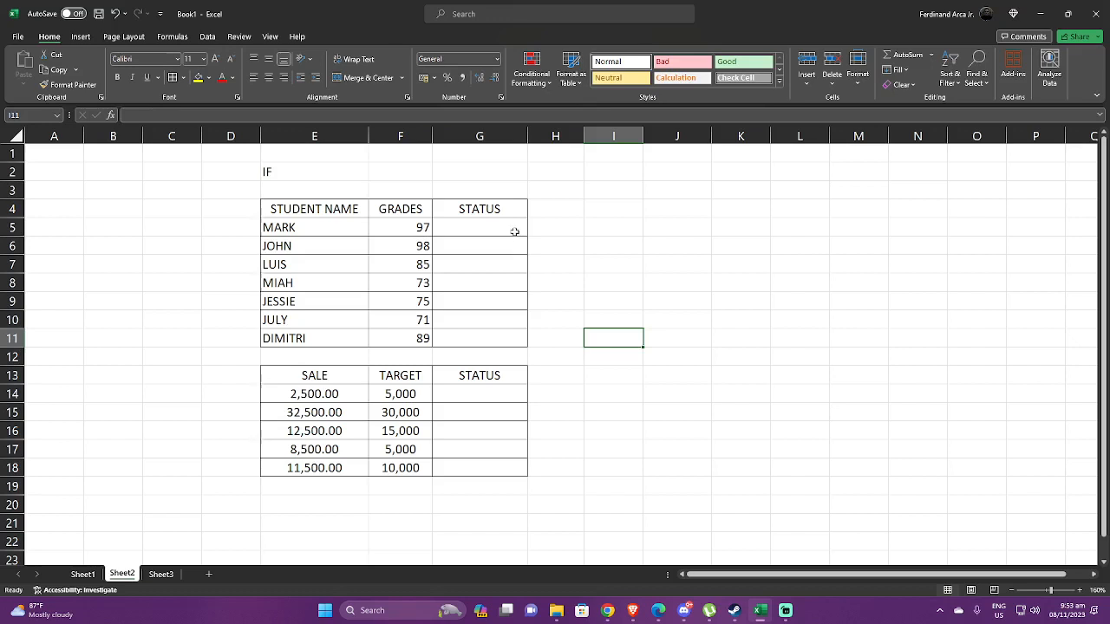
{"action": "left_click_drag", "start_coordinate": [328, 209], "coordinate": [501, 338]}
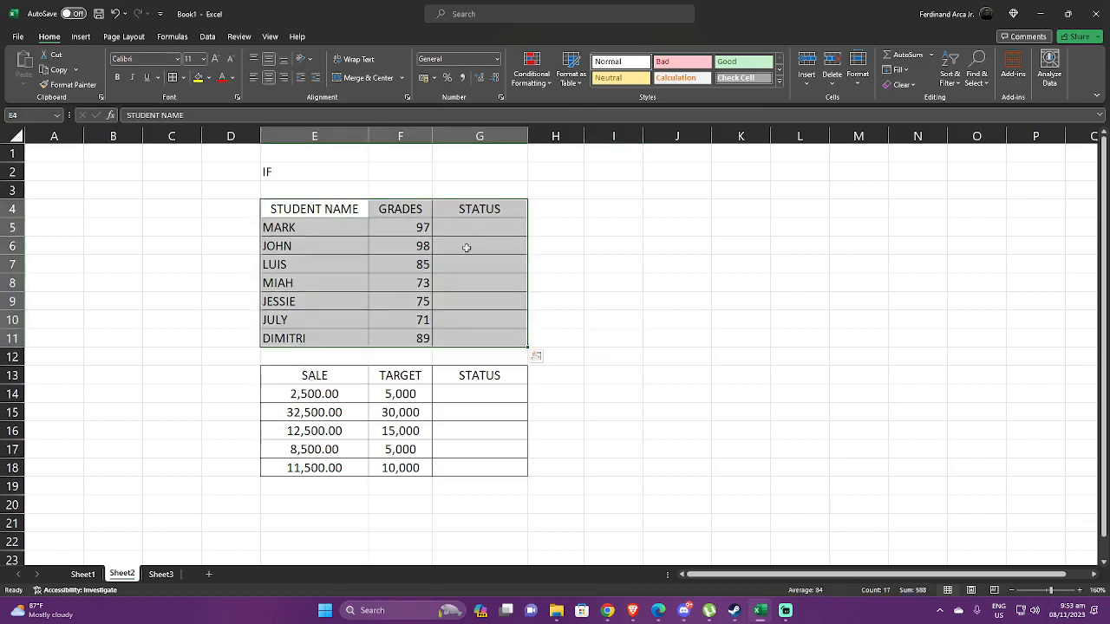
{"action": "left_click", "coordinate": [414, 227]}
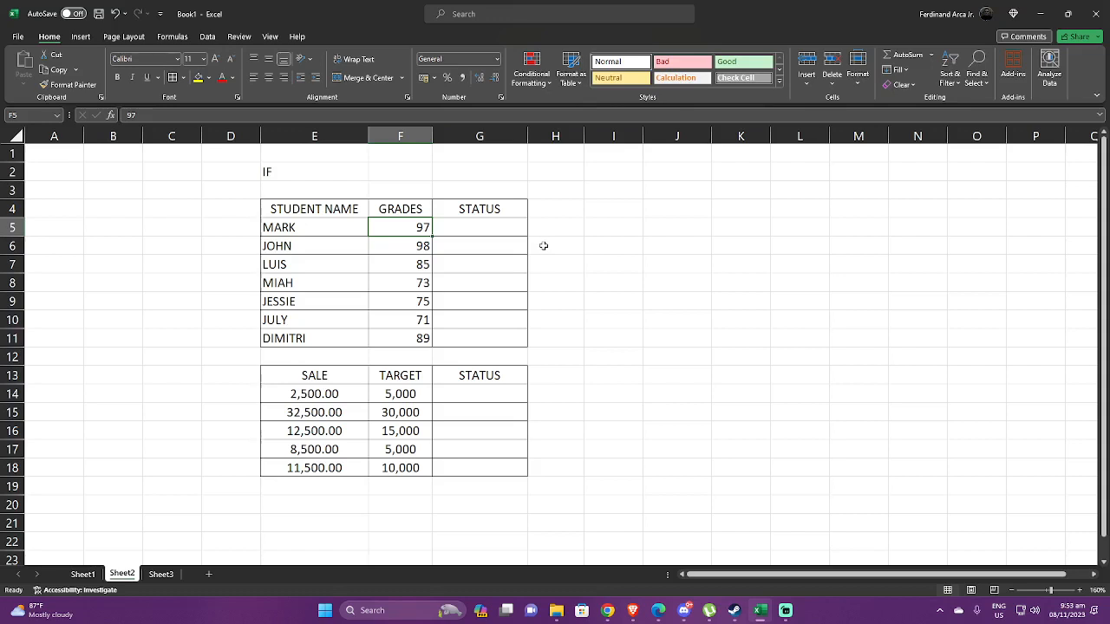
{"action": "left_click", "coordinate": [483, 233]}
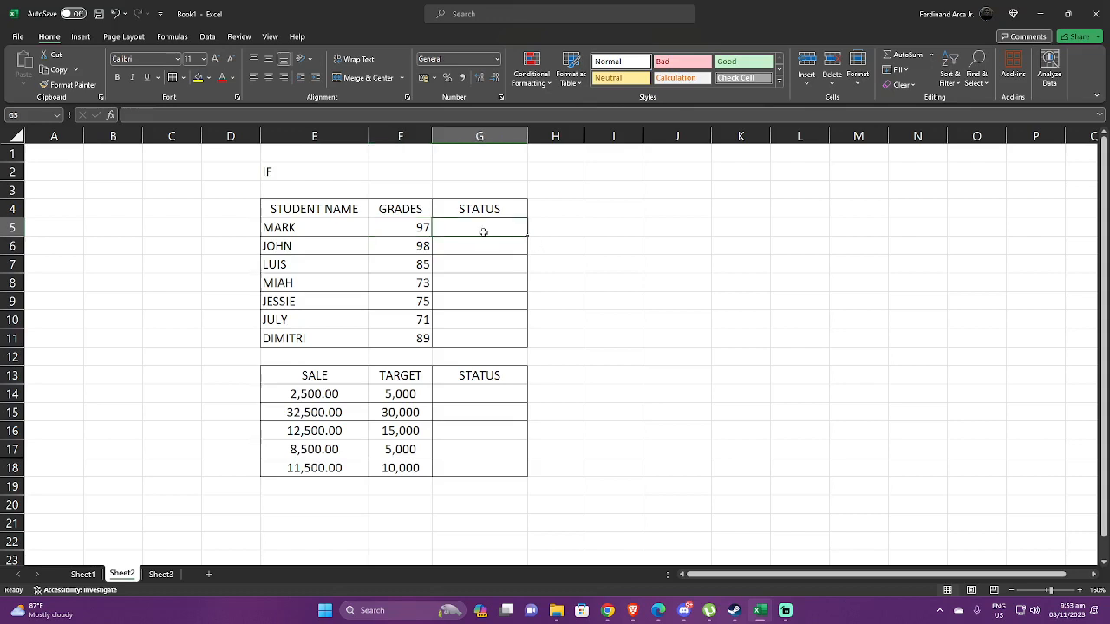
Step: Note the two grade conditions beside the student table, entering "< 75" in I5 and ">= 75" in I6
{"action": "left_click", "coordinate": [612, 230]}
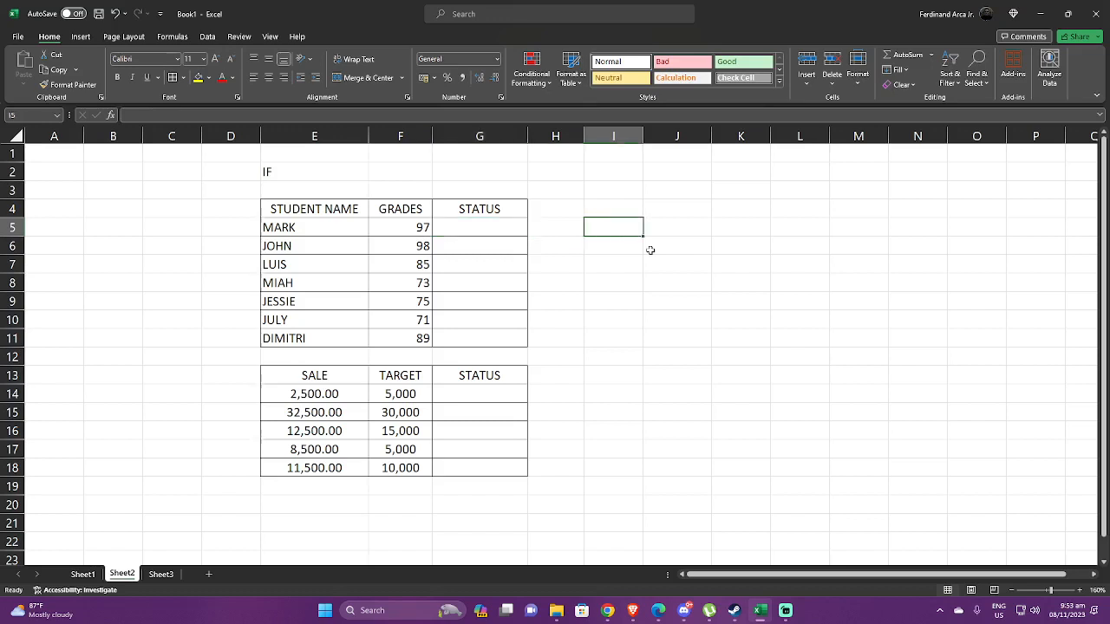
{"action": "type", "text": "75"}
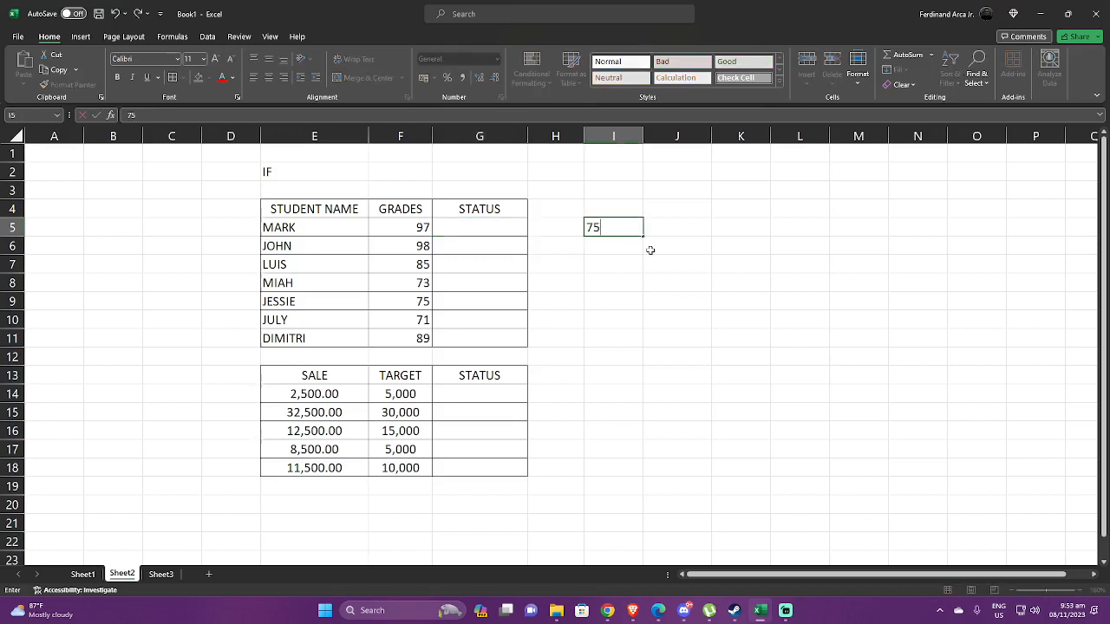
{"action": "key", "text": "BackSpace"}
{"action": "key", "text": "BackSpace"}
{"action": "type", "text": "< 75"}
{"action": "key", "text": "Return"}
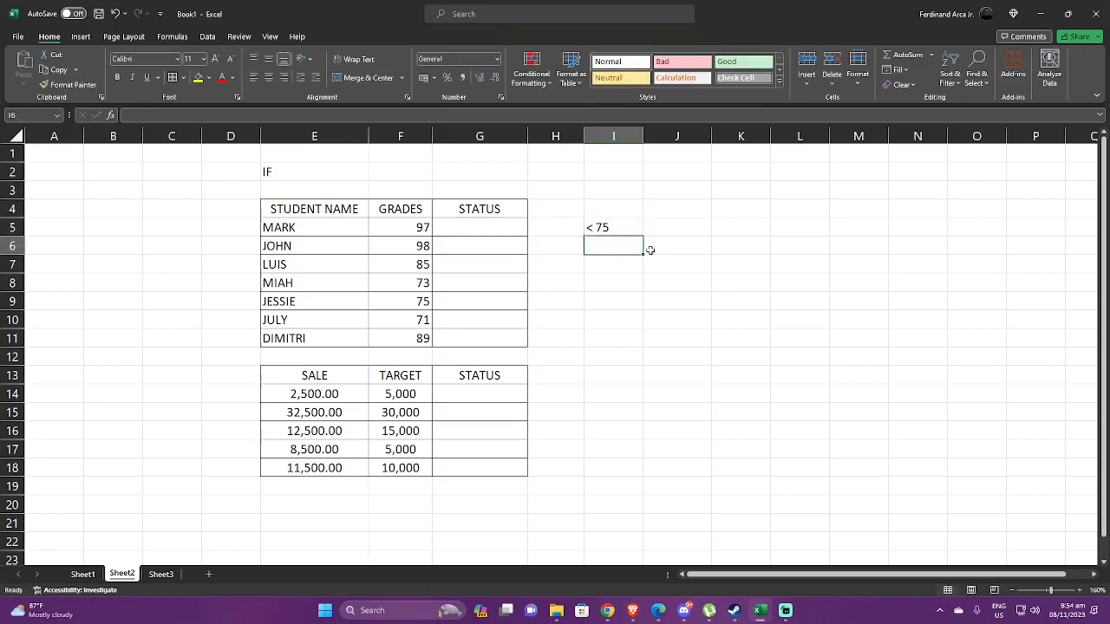
{"action": "type", "text": ">"}
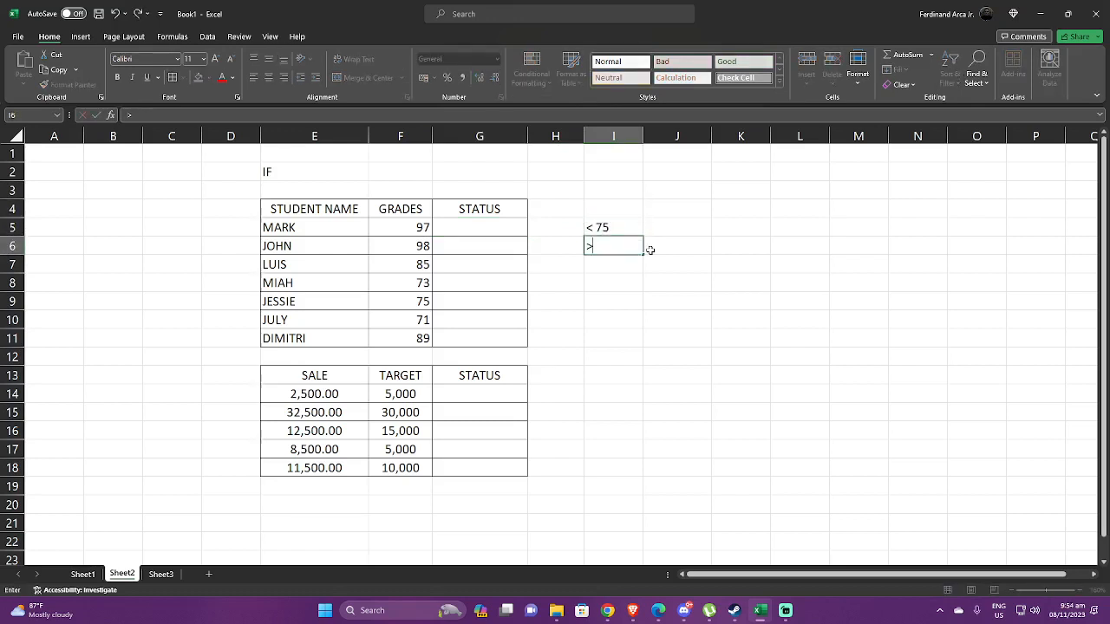
{"action": "type", "text": "= 75"}
{"action": "key", "text": "Up"}
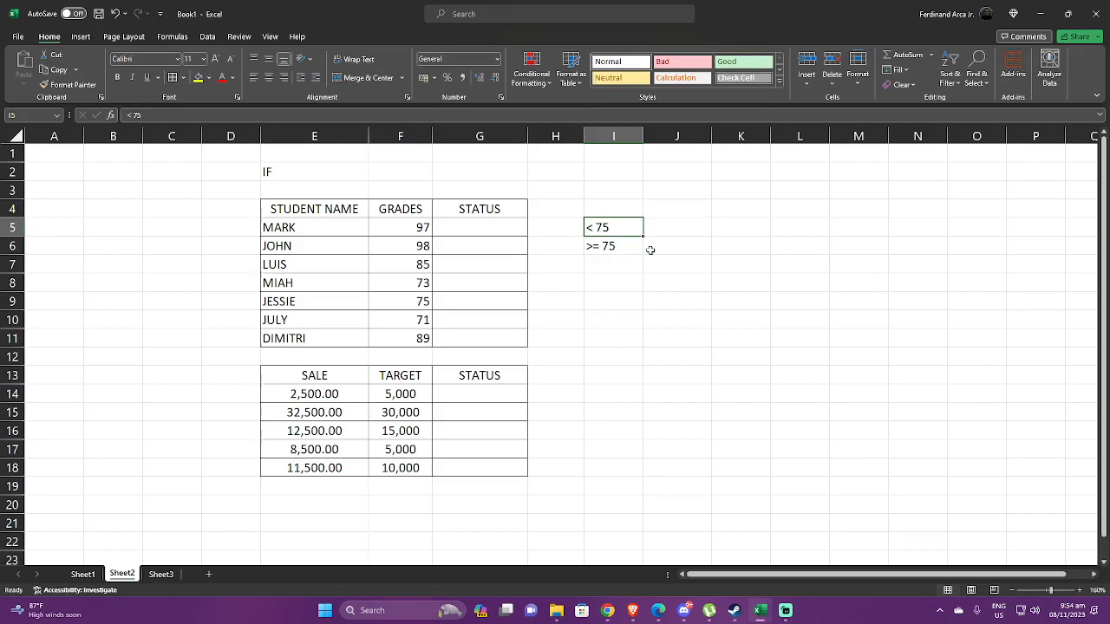
{"action": "key", "text": "Down"}
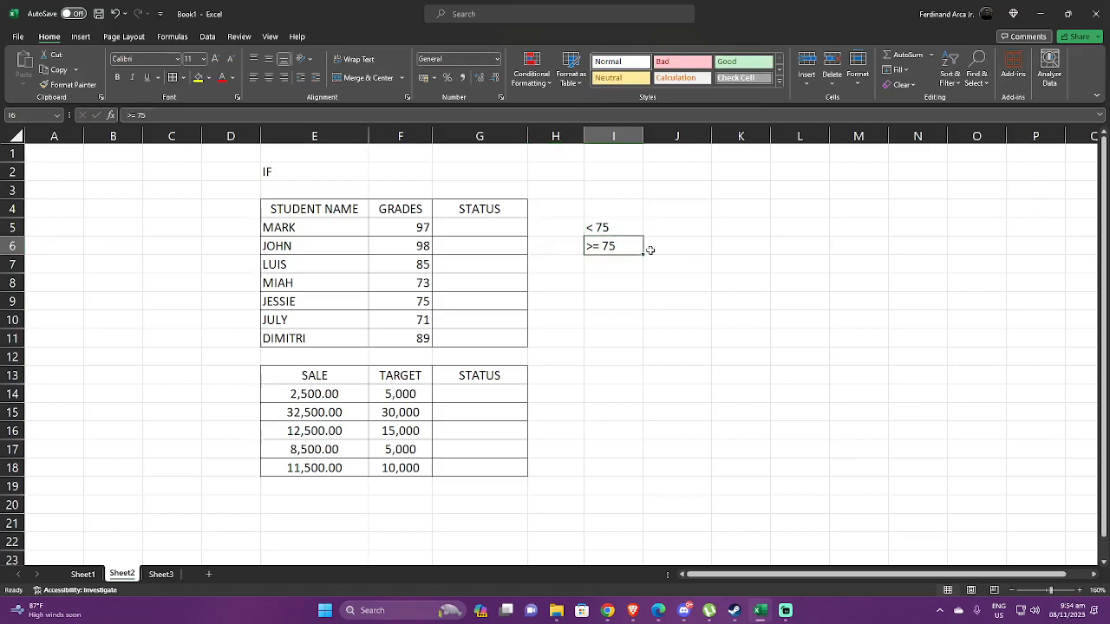
Step: Enter the formula =IF(F5>=75,"PASSED","FAILED") in G5, the first Status cell of the student table
{"action": "key", "text": "Left"}
{"action": "key", "text": "Left"}
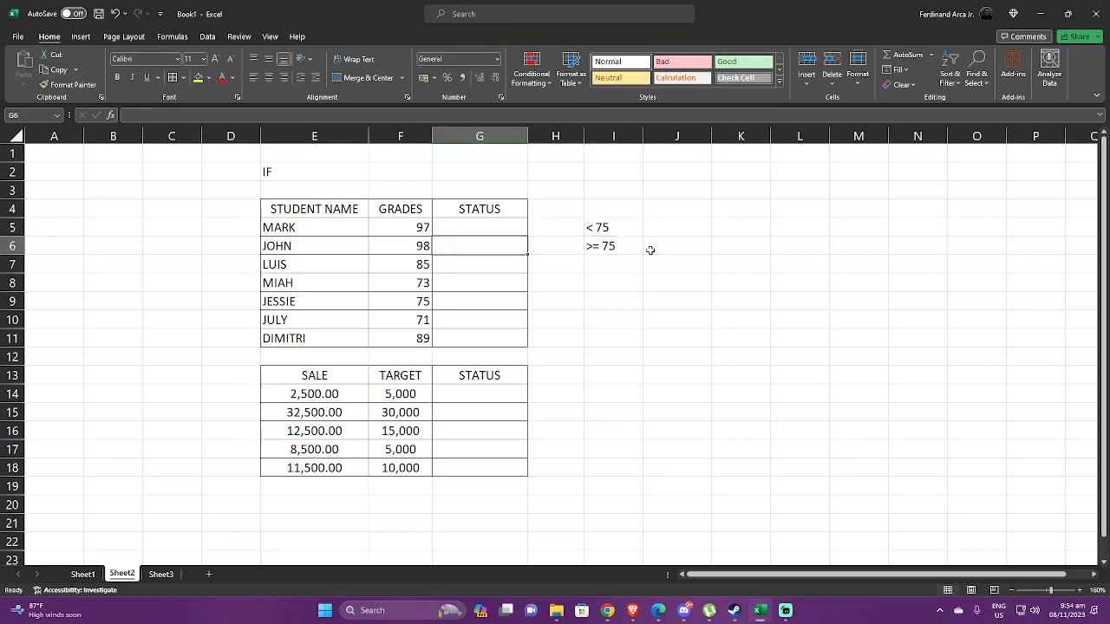
{"action": "key", "text": "Up"}
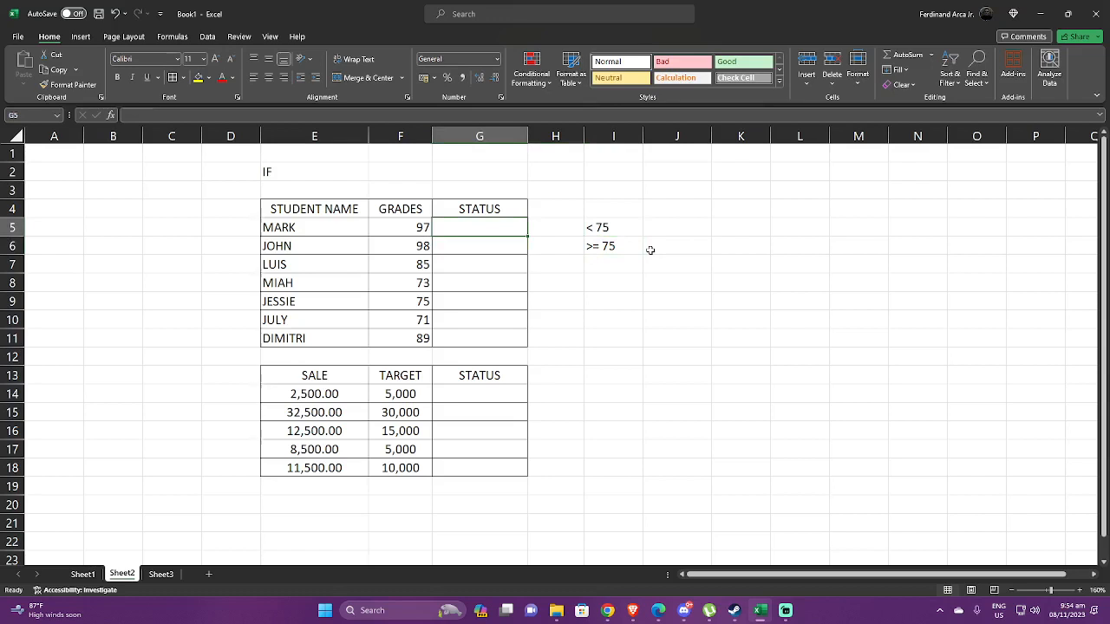
{"action": "type", "text": "=I"}
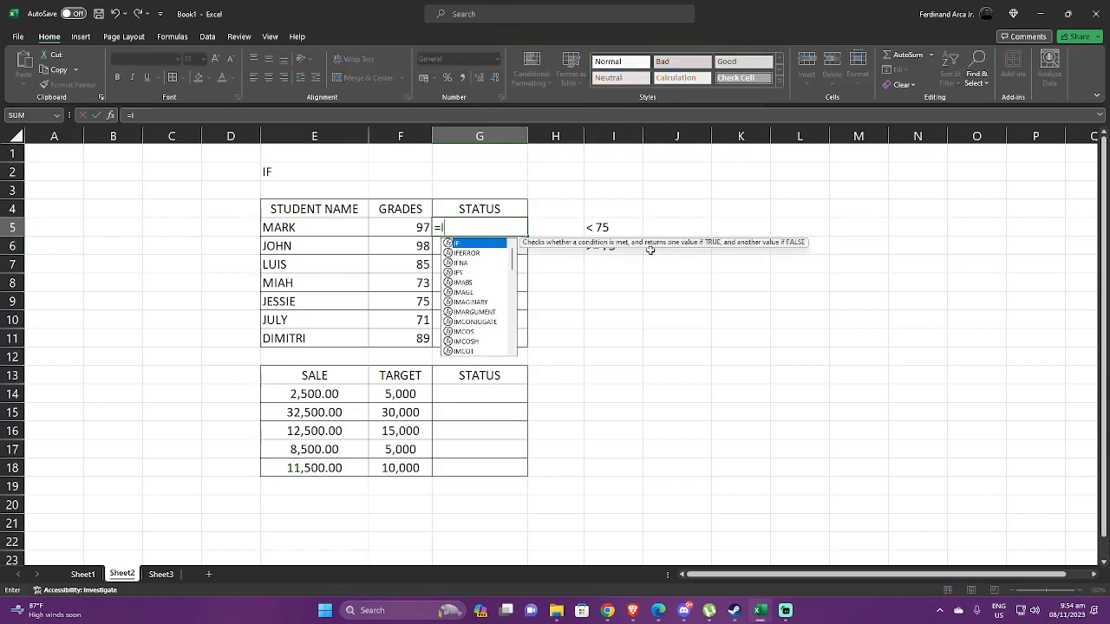
{"action": "type", "text": "F("}
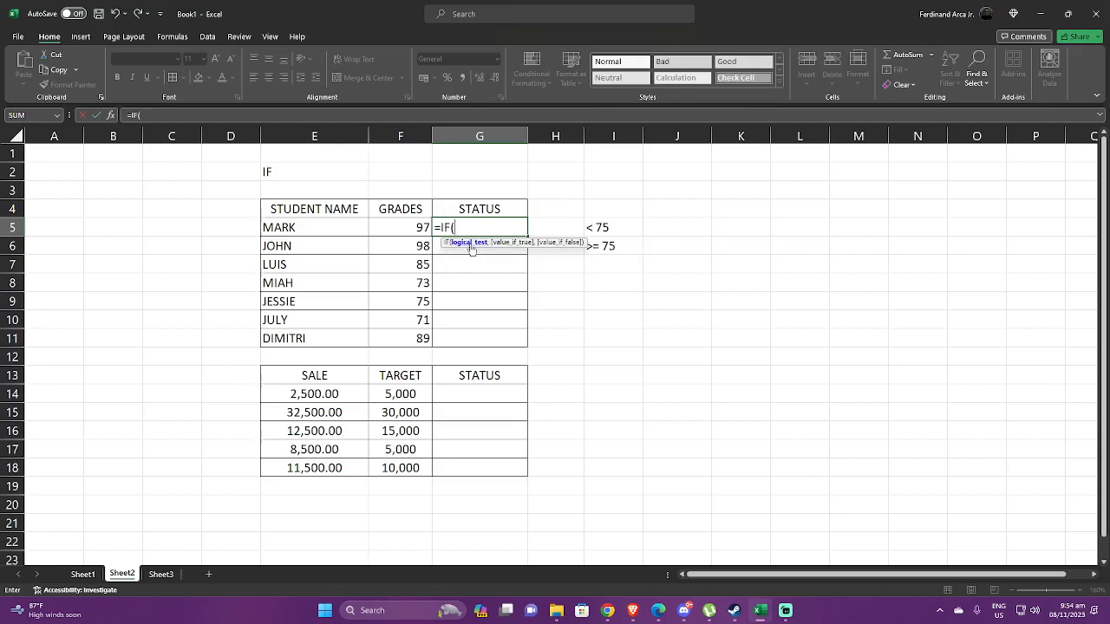
{"action": "left_click", "coordinate": [419, 226]}
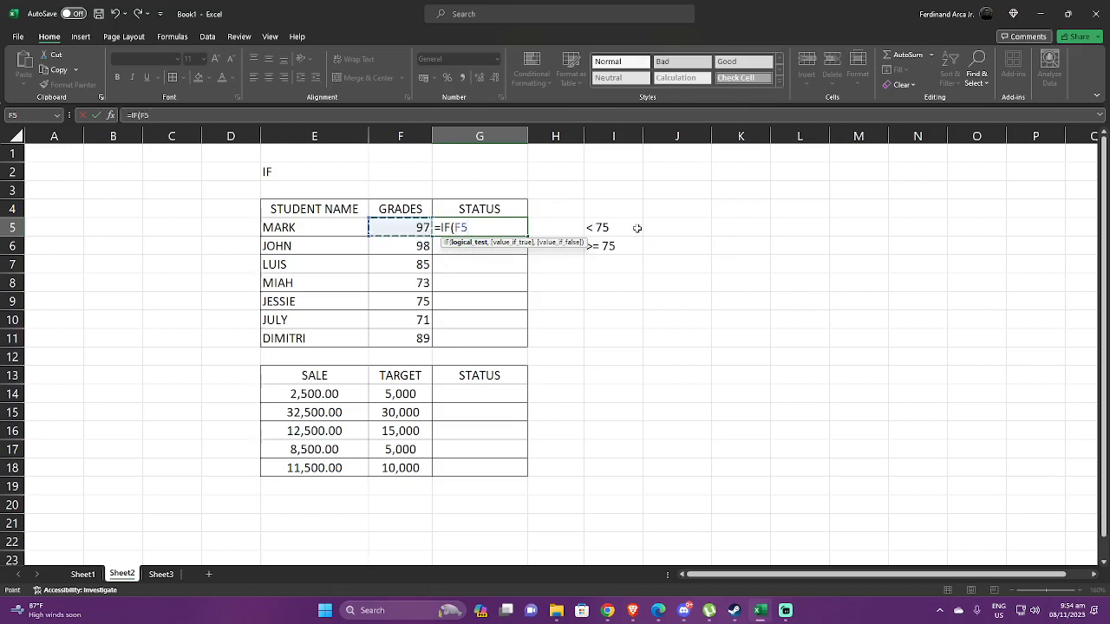
{"action": "type", "text": ">=75,"}
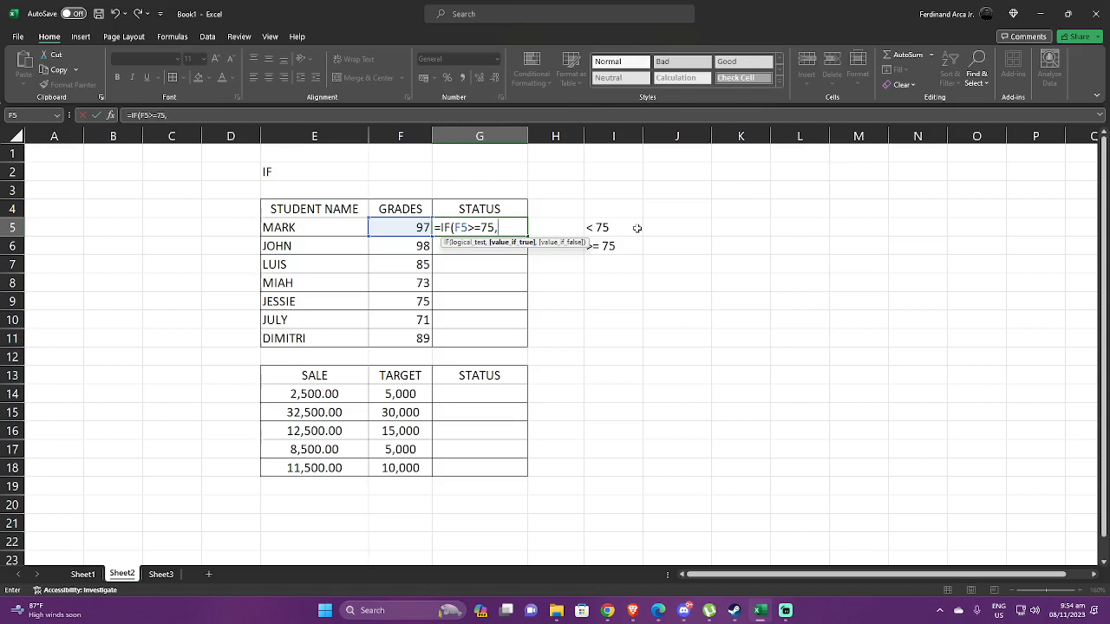
{"action": "type", "text": "\"PASSED\","}
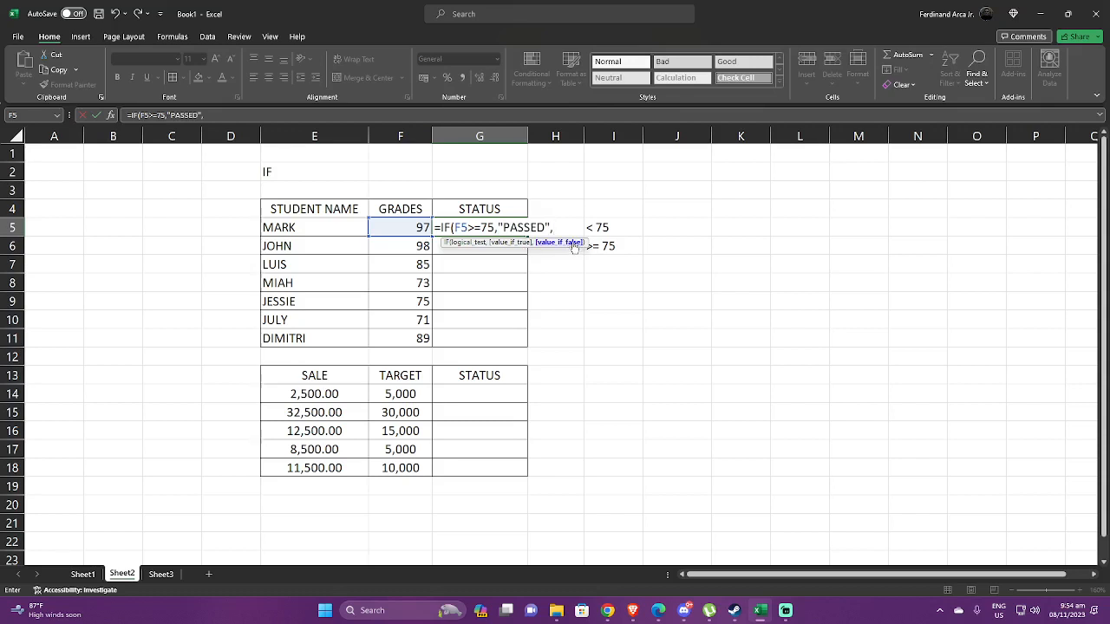
{"action": "type", "text": "\"FAILED\")"}
{"action": "key", "text": "Return"}
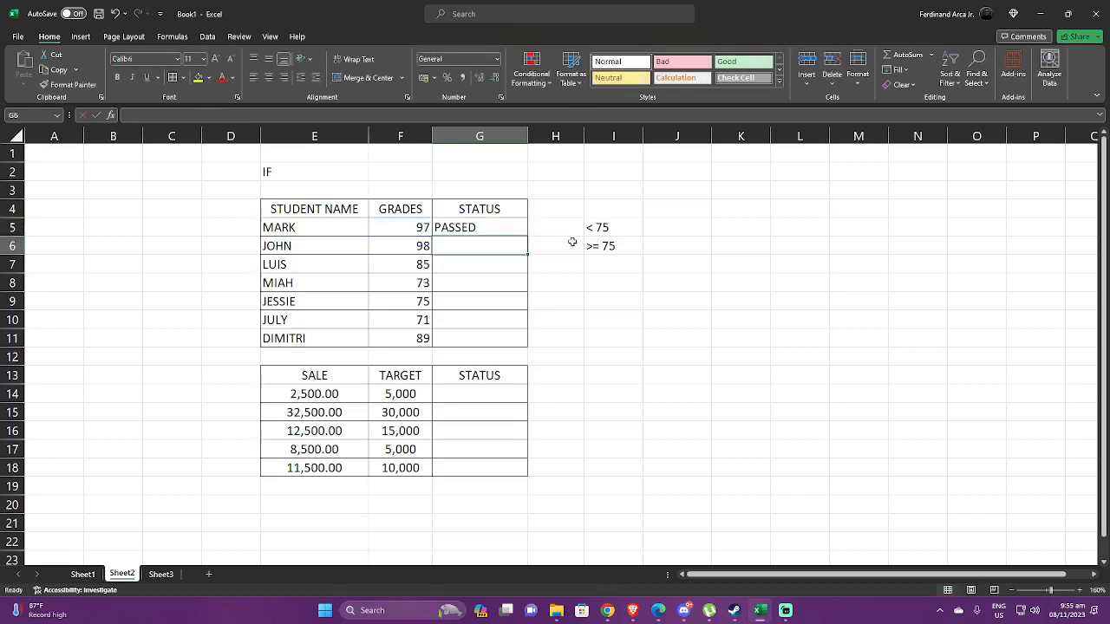
Step: Review the IF formula in G5 and fill it down through G11 for the remaining students
{"action": "left_click", "coordinate": [514, 231]}
{"action": "double_click", "coordinate": [502, 226]}
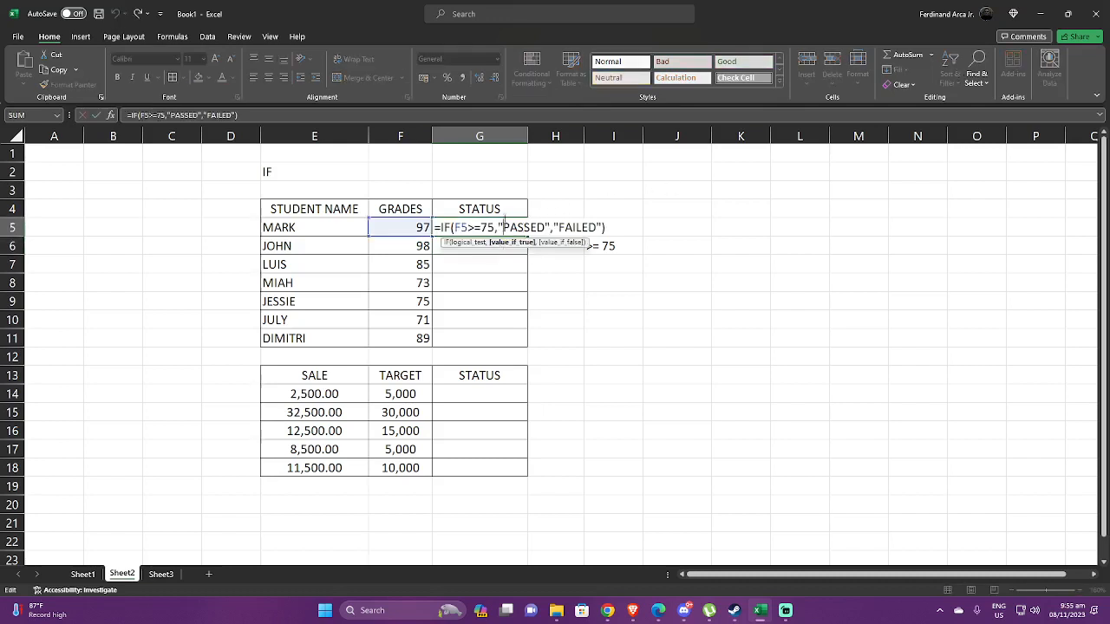
{"action": "left_click", "coordinate": [645, 206]}
{"action": "left_click", "coordinate": [511, 227]}
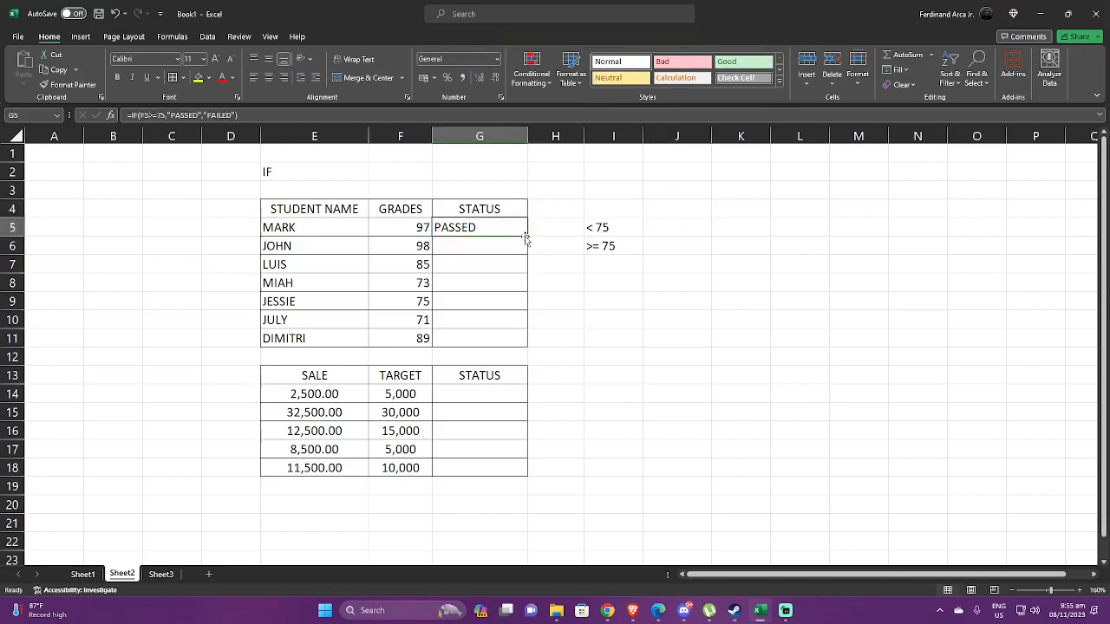
{"action": "left_click_drag", "start_coordinate": [524, 238], "coordinate": [524, 347]}
{"action": "left_click", "coordinate": [646, 331]}
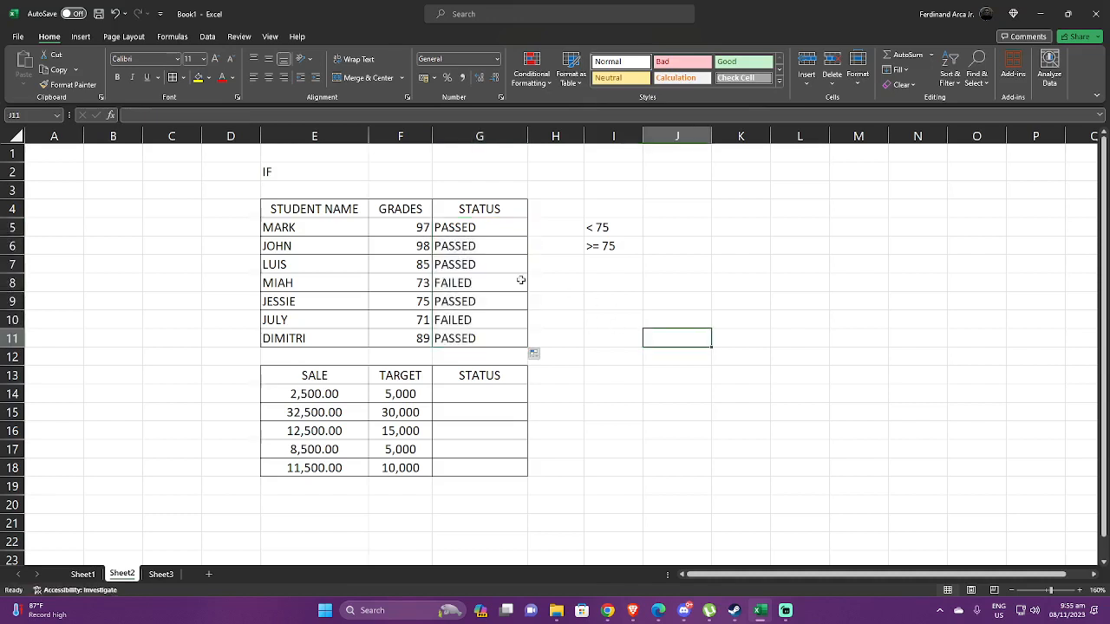
Step: Examine the filled status formulas in G8, G10 and G11 of the student table
{"action": "left_click", "coordinate": [459, 285]}
{"action": "left_click", "coordinate": [459, 317]}
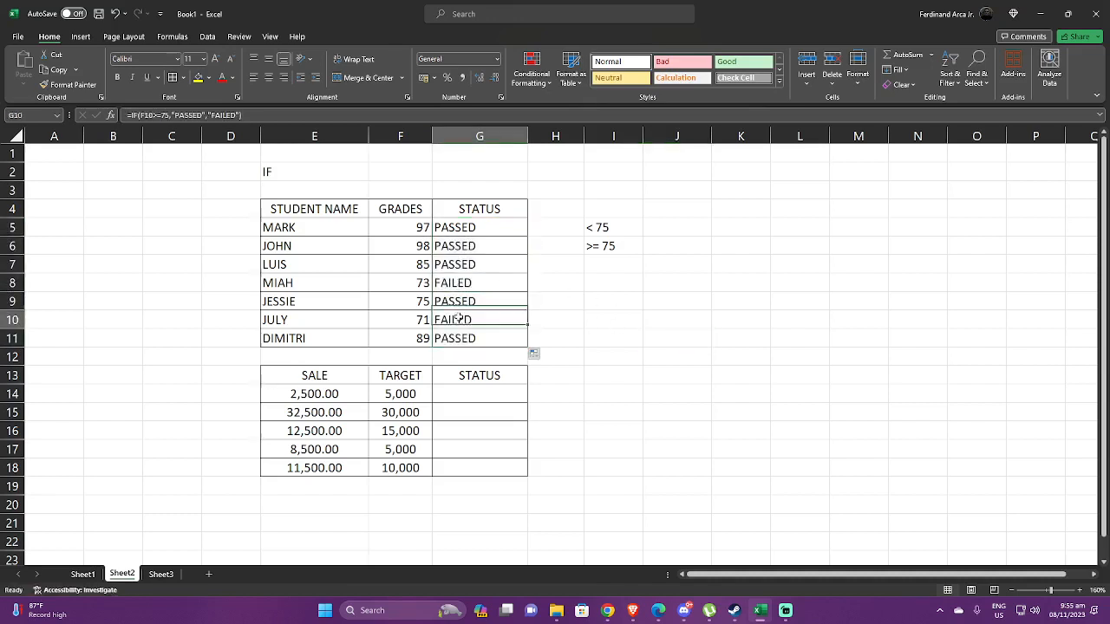
{"action": "left_click", "coordinate": [474, 342]}
{"action": "left_click", "coordinate": [465, 285]}
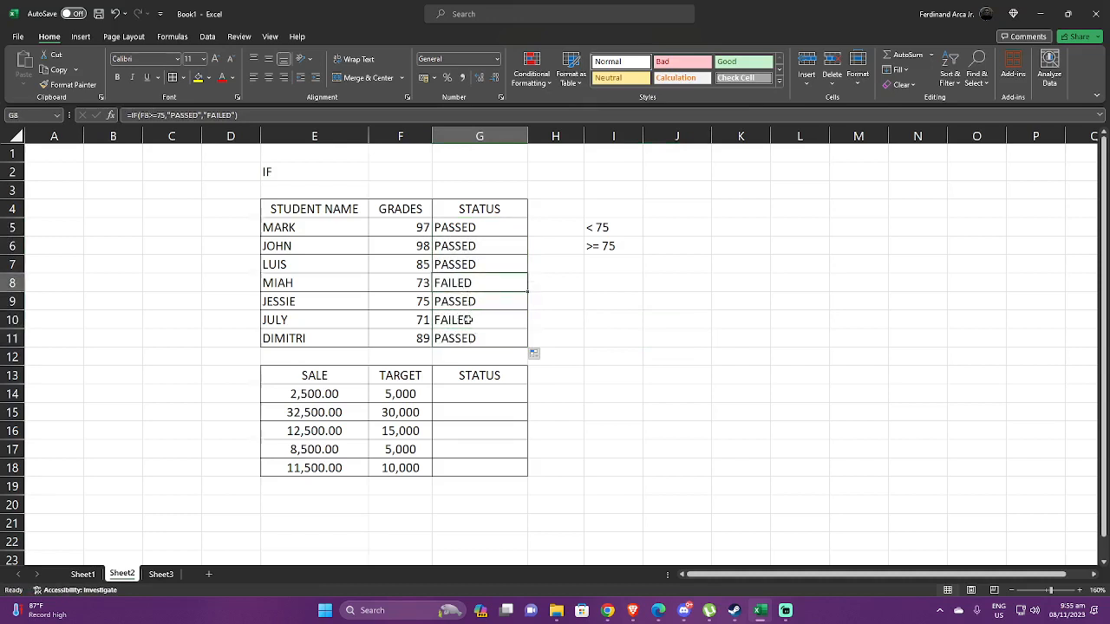
{"action": "left_click", "coordinate": [467, 318]}
{"action": "left_click", "coordinate": [473, 337]}
{"action": "left_click", "coordinate": [469, 284]}
Step: Note the two possible sales statuses beside the sales table, entering REACHED in I14 and INSUFFICIENT in I15
{"action": "left_click", "coordinate": [494, 397]}
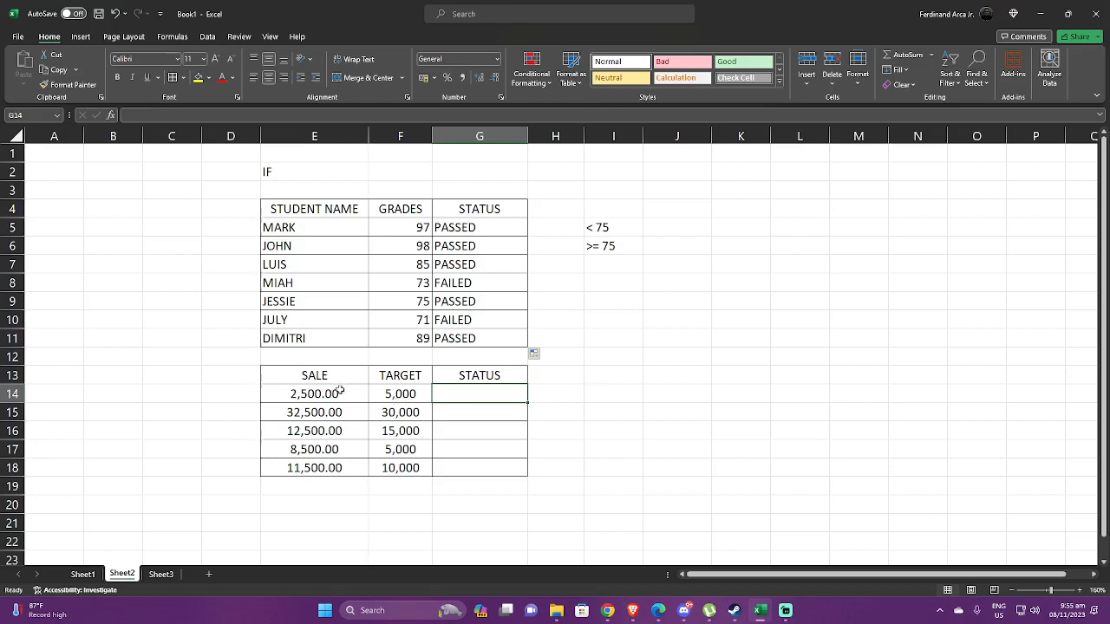
{"action": "left_click", "coordinate": [413, 379]}
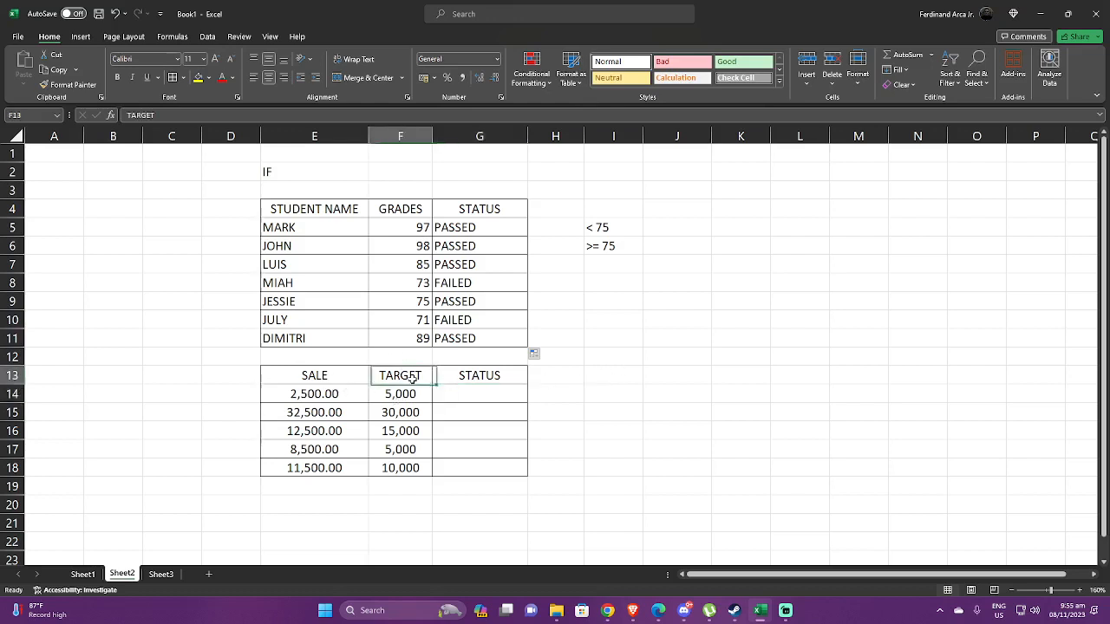
{"action": "left_click", "coordinate": [609, 397]}
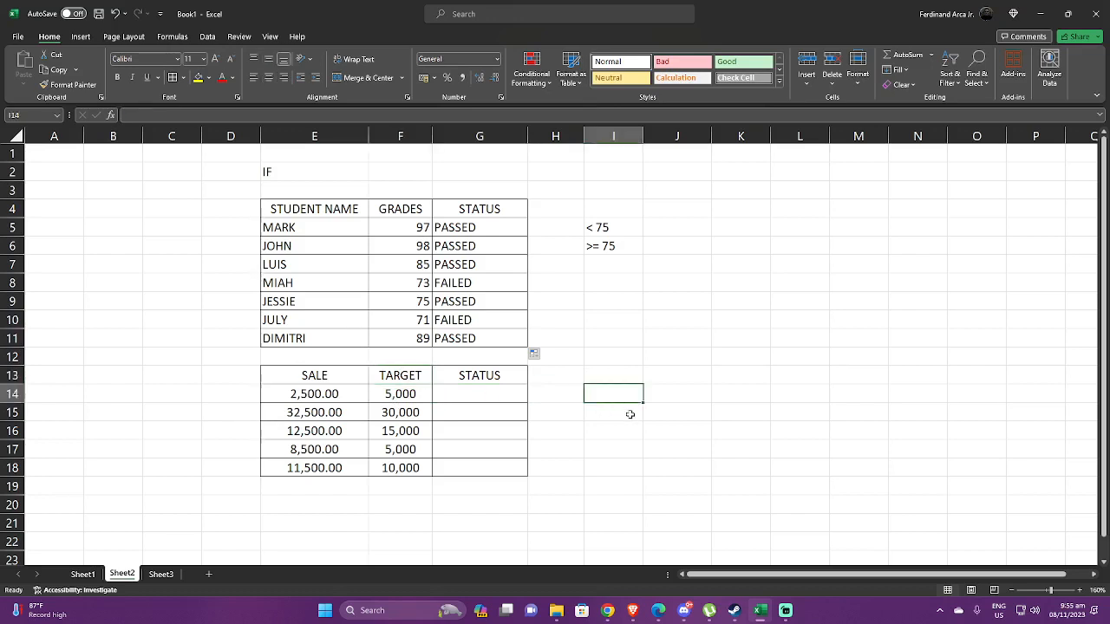
{"action": "type", "text": "REACHED"}
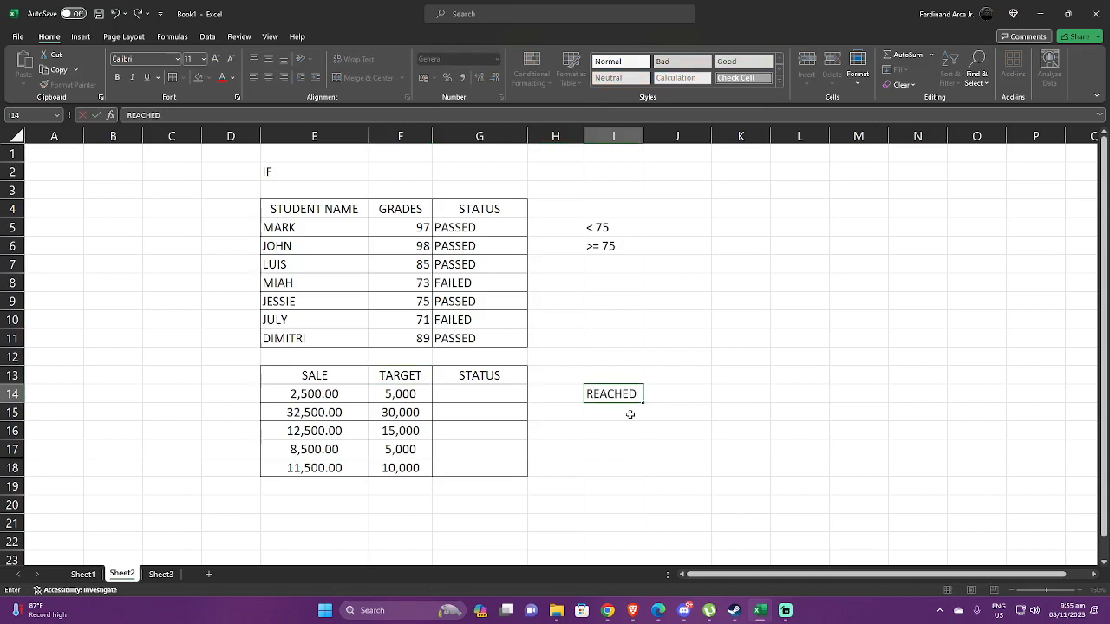
{"action": "key", "text": "Return"}
{"action": "type", "text": "INSUFFI"}
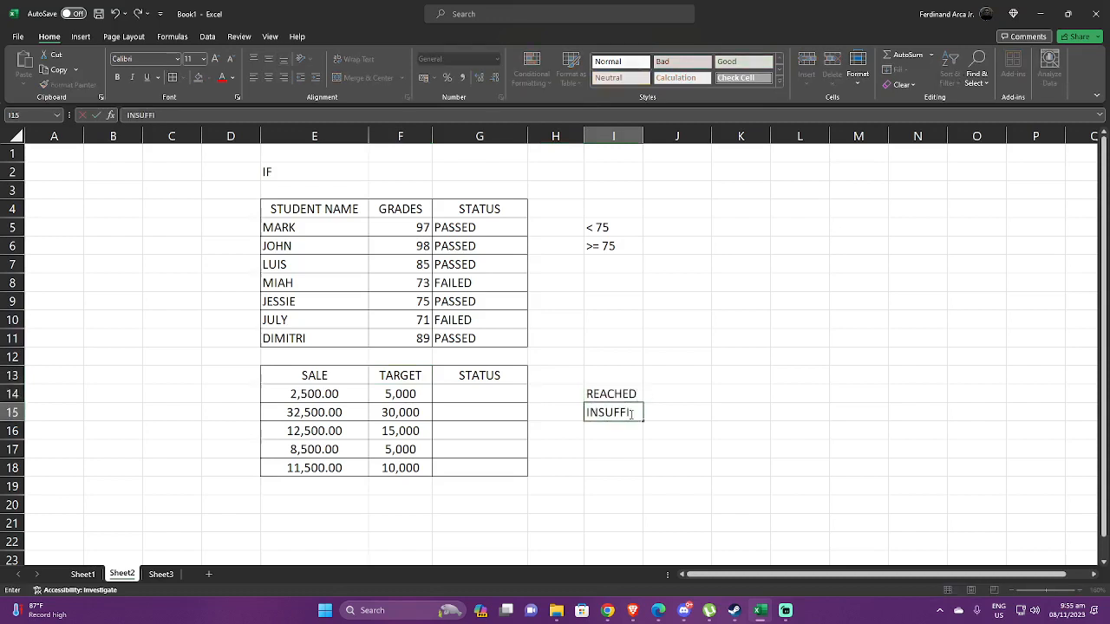
{"action": "type", "text": "CIENT"}
{"action": "left_click", "coordinate": [675, 426]}
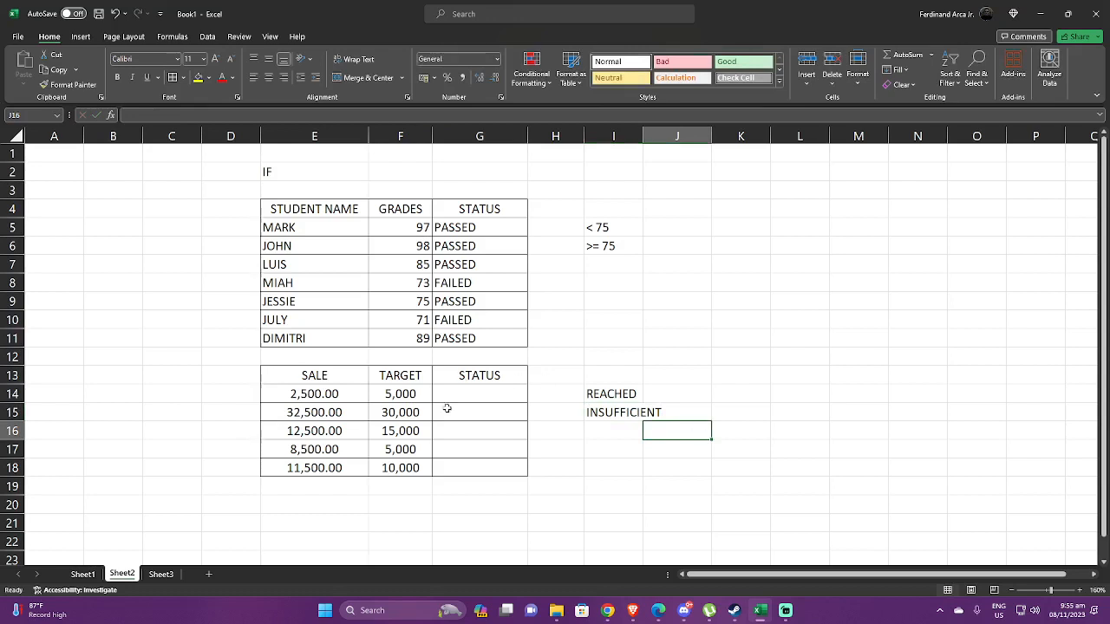
{"action": "left_click", "coordinate": [348, 392]}
{"action": "left_click", "coordinate": [396, 392]}
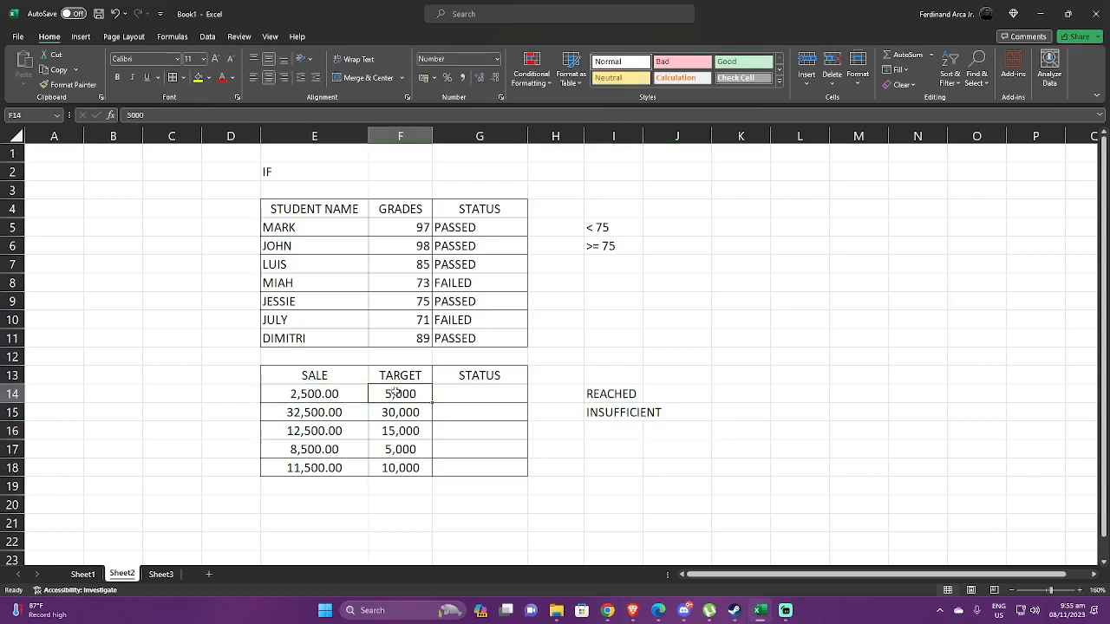
{"action": "left_click", "coordinate": [596, 392]}
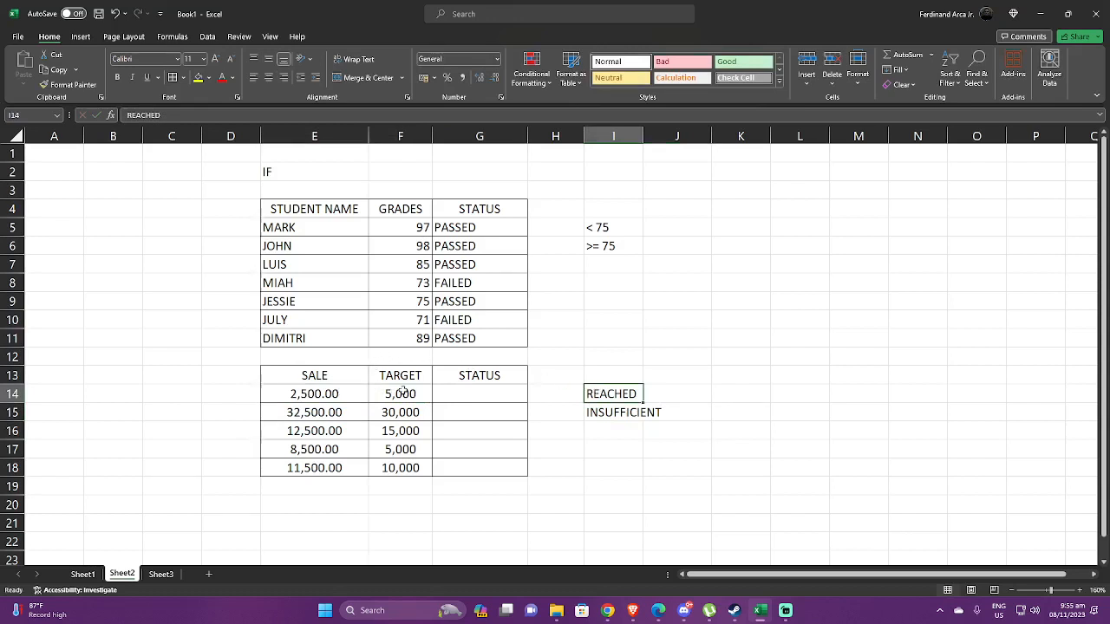
{"action": "left_click", "coordinate": [339, 391]}
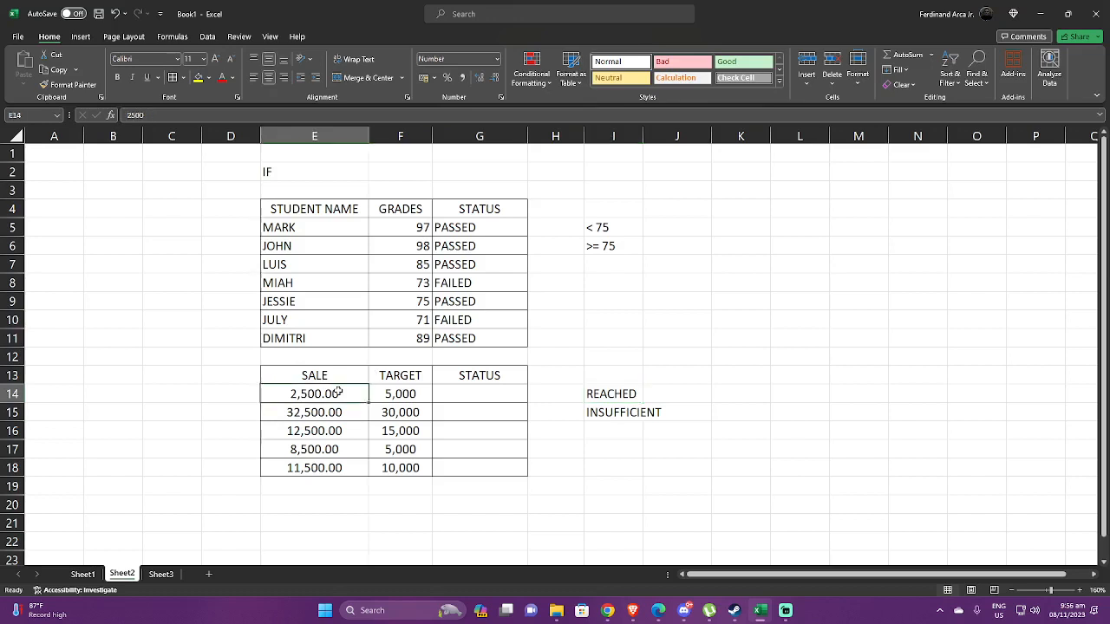
{"action": "left_click", "coordinate": [610, 414]}
Step: Start an IF formula in G14, the first sales Status cell, with the logical test E14>=F14 comparing sale against target
{"action": "left_click", "coordinate": [490, 396]}
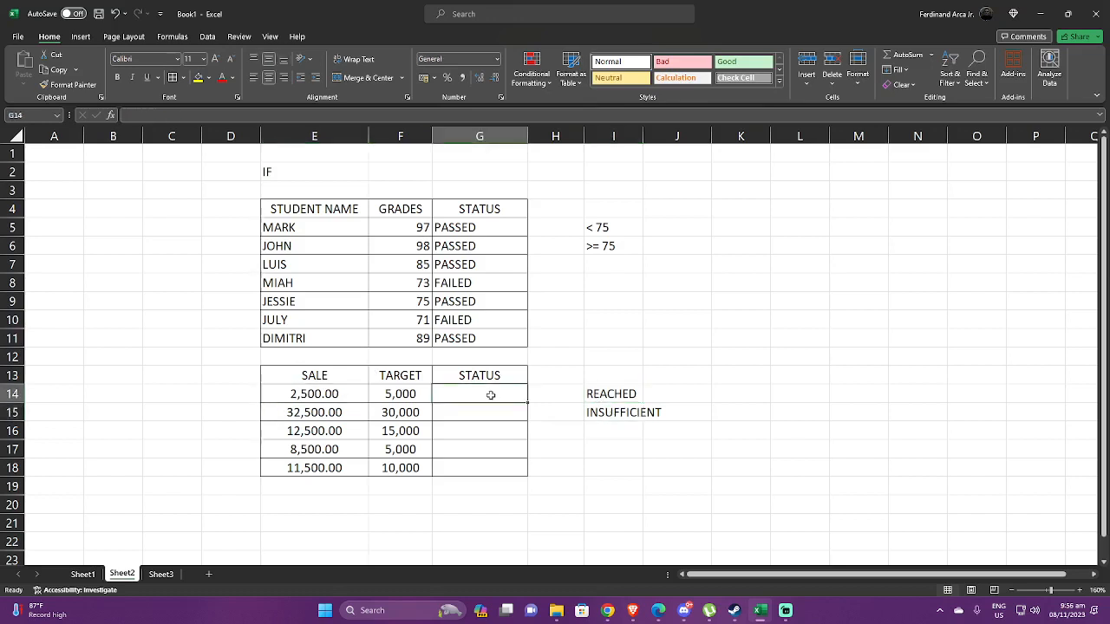
{"action": "type", "text": "="}
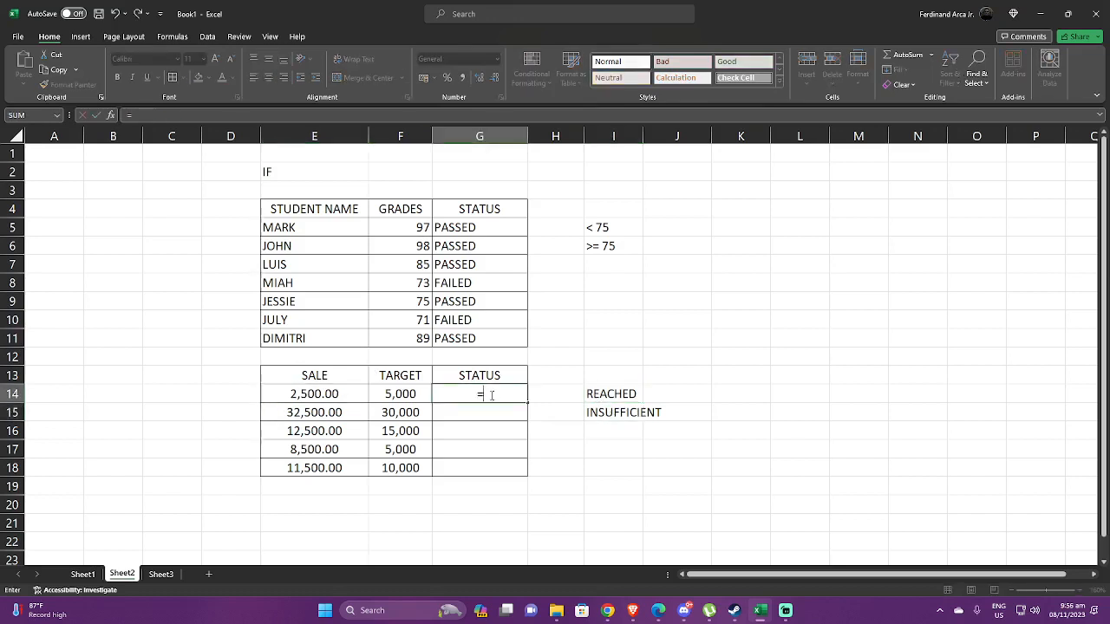
{"action": "type", "text": "IF("}
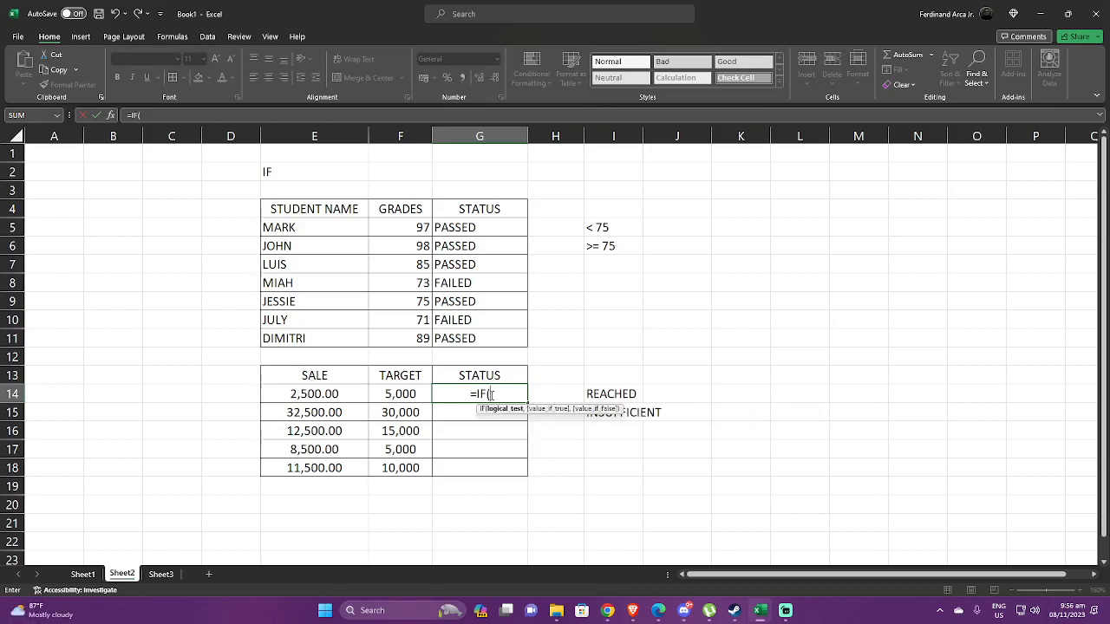
{"action": "left_click", "coordinate": [335, 393]}
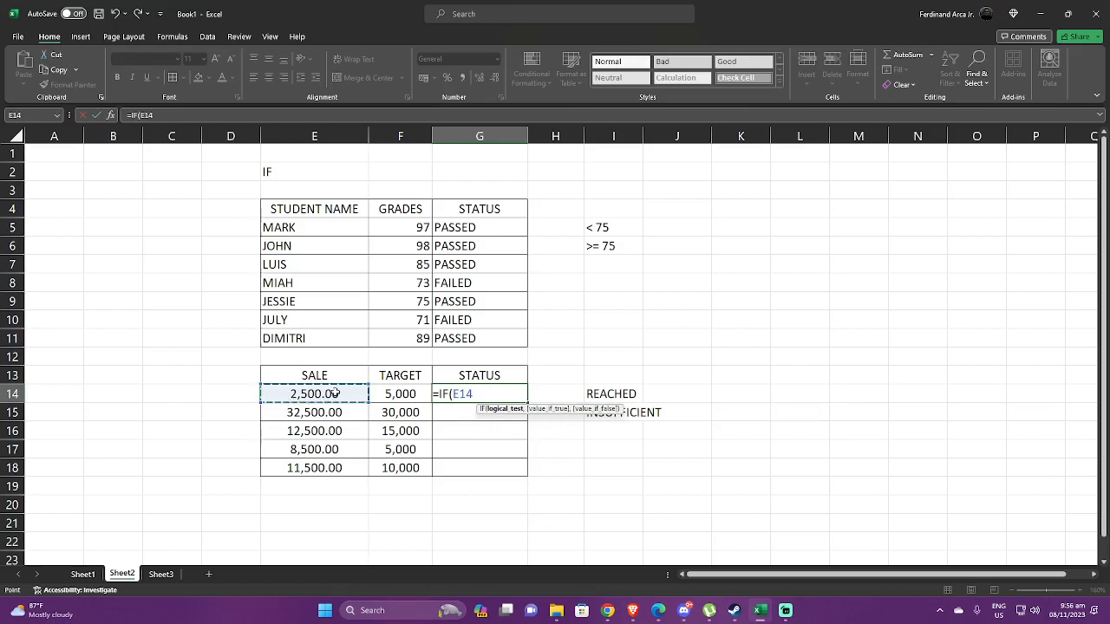
{"action": "type", "text": ">="}
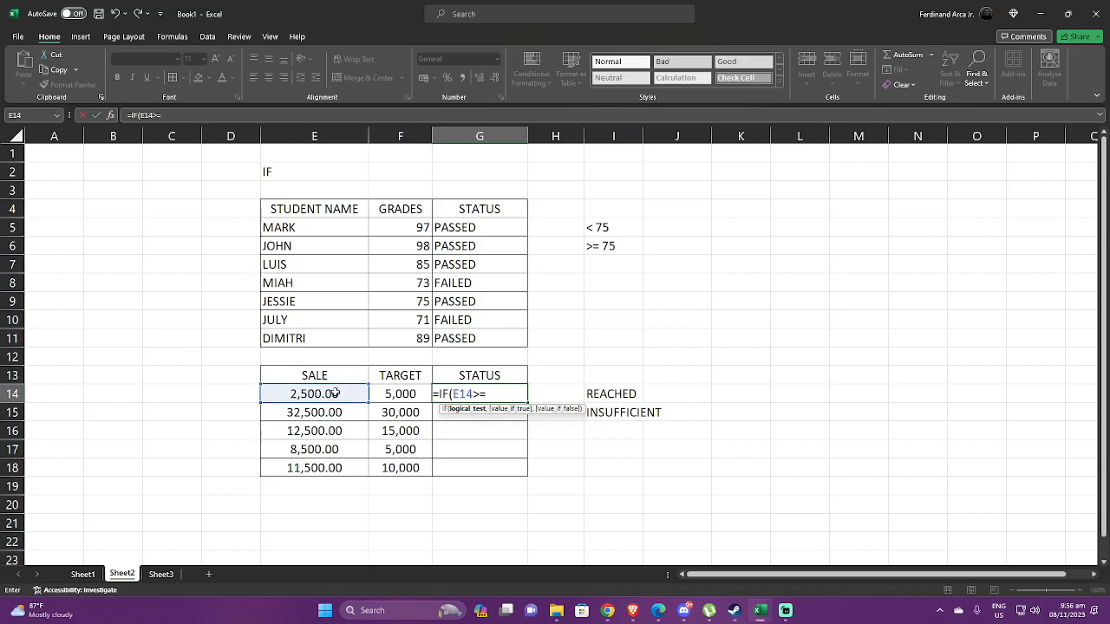
{"action": "left_click", "coordinate": [404, 394]}
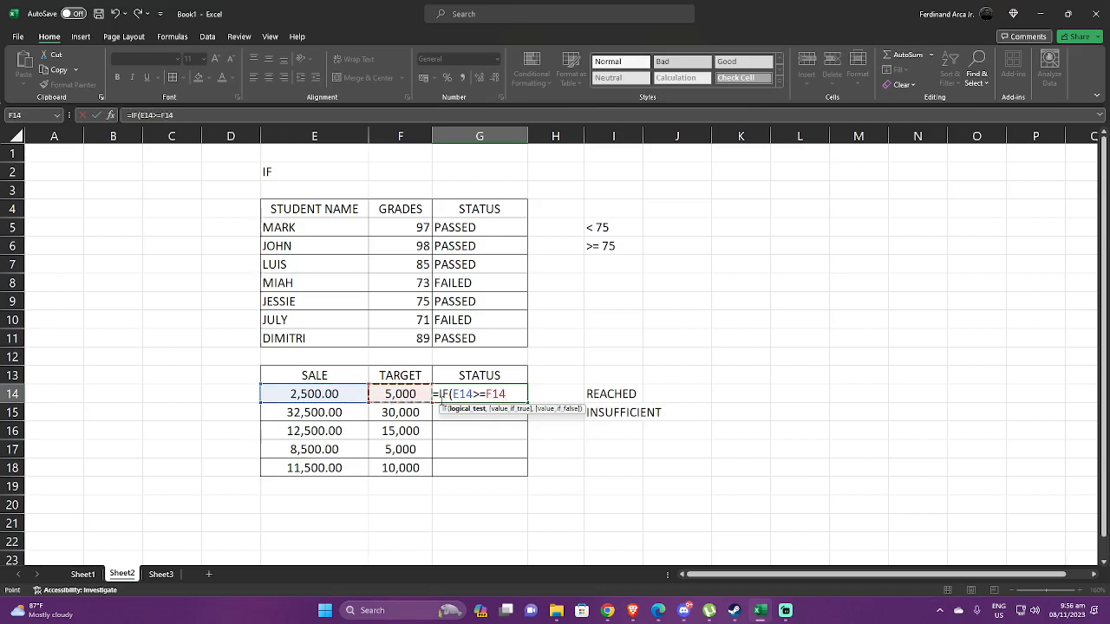
Step: Add "REACHED" as the value-if-true argument of the IF formula in G14
{"action": "type", "text": ",\""}
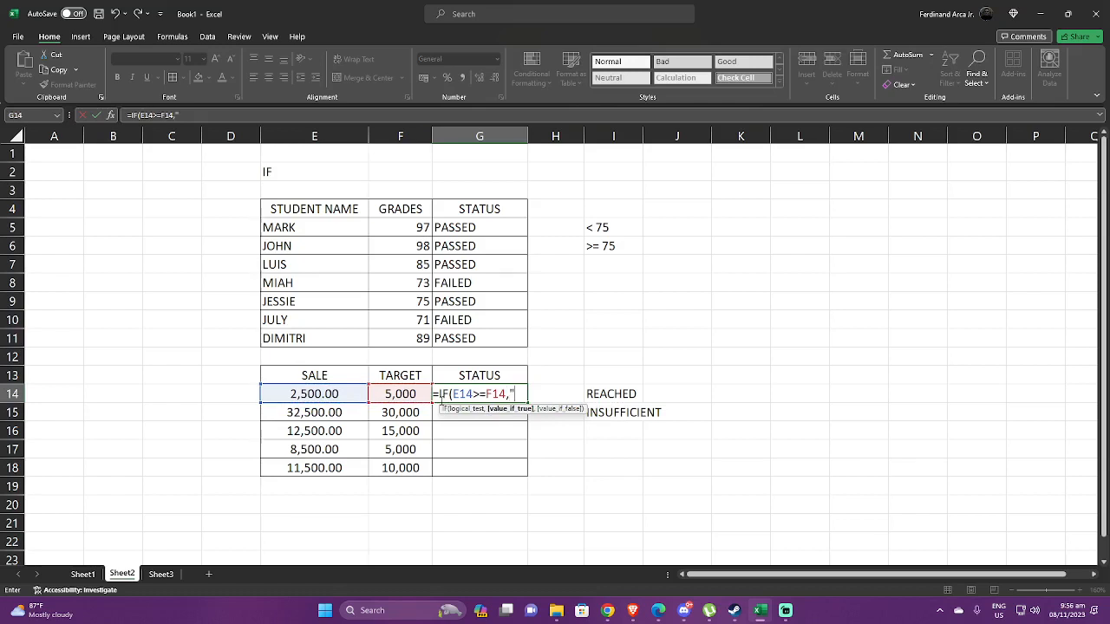
{"action": "type", "text": "TRSV"}
{"action": "key", "text": "BackSpace"}
{"action": "key", "text": "BackSpace"}
{"action": "key", "text": "BackSpace"}
{"action": "key", "text": "BackSpace"}
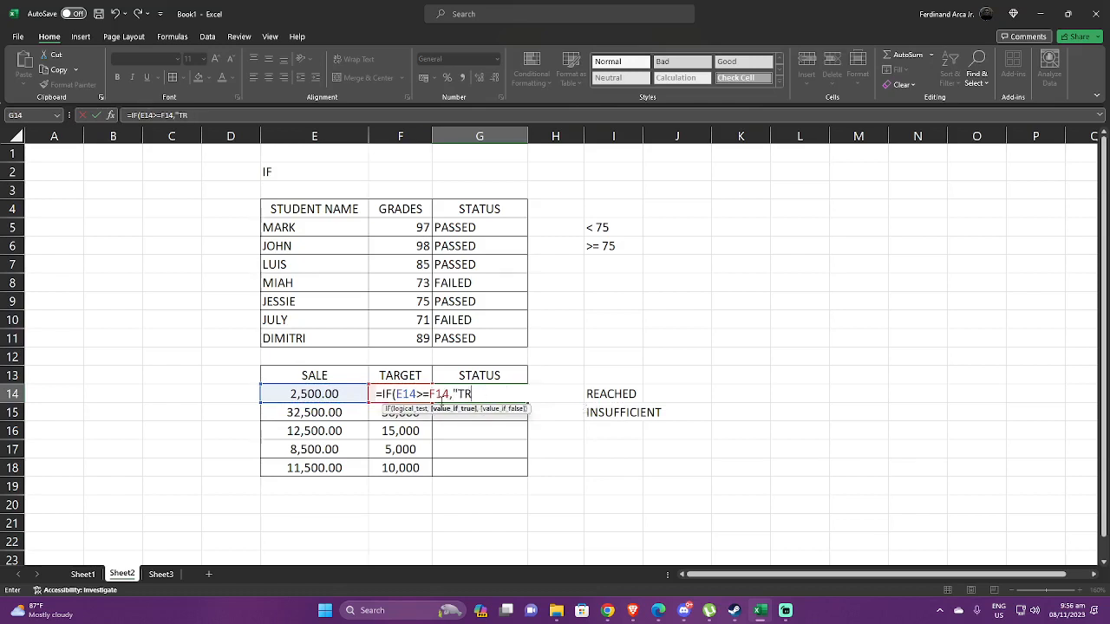
{"action": "type", "text": "REACHED"}
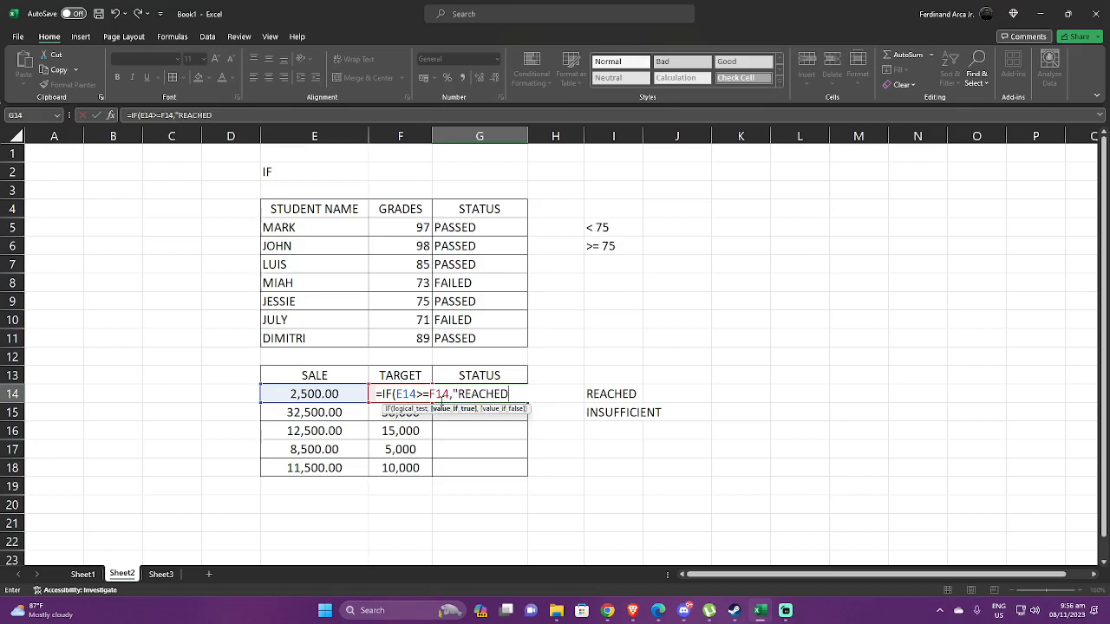
Step: Complete the G14 formula with "INSUFFICIENT" as the value-if-false argument, giving =IF(E14>=F14,"REACHED","INSUFFICIENT")
{"action": "type", "text": "\",\"INFSUF"}
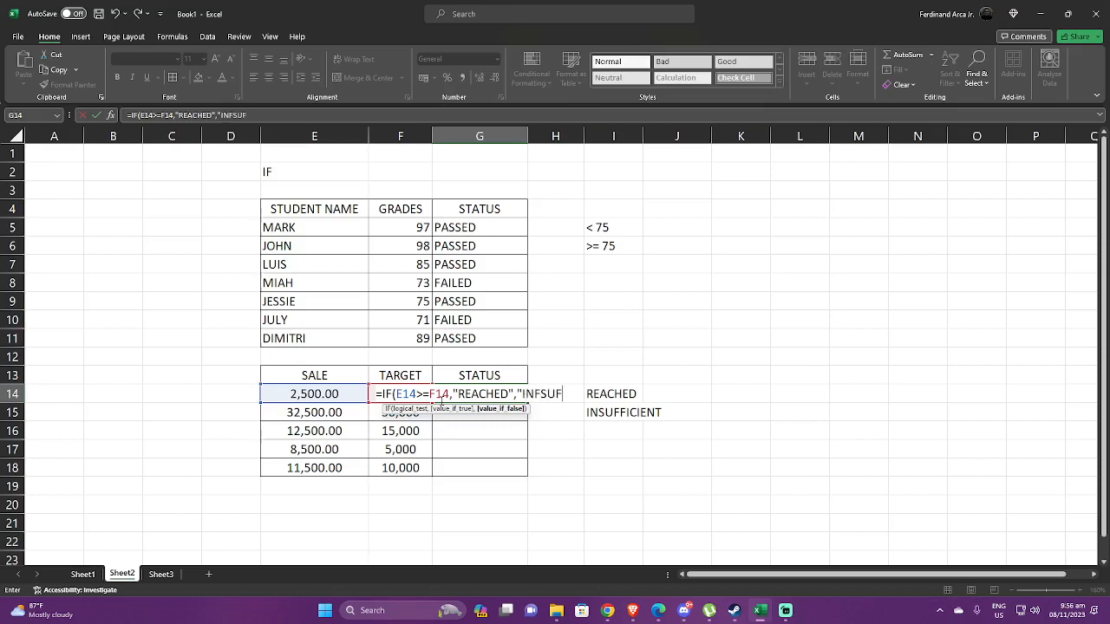
{"action": "key", "text": "BackSpace"}
{"action": "key", "text": "BackSpace"}
{"action": "key", "text": "BackSpace"}
{"action": "key", "text": "BackSpace"}
{"action": "type", "text": "SUFFICIENT\""}
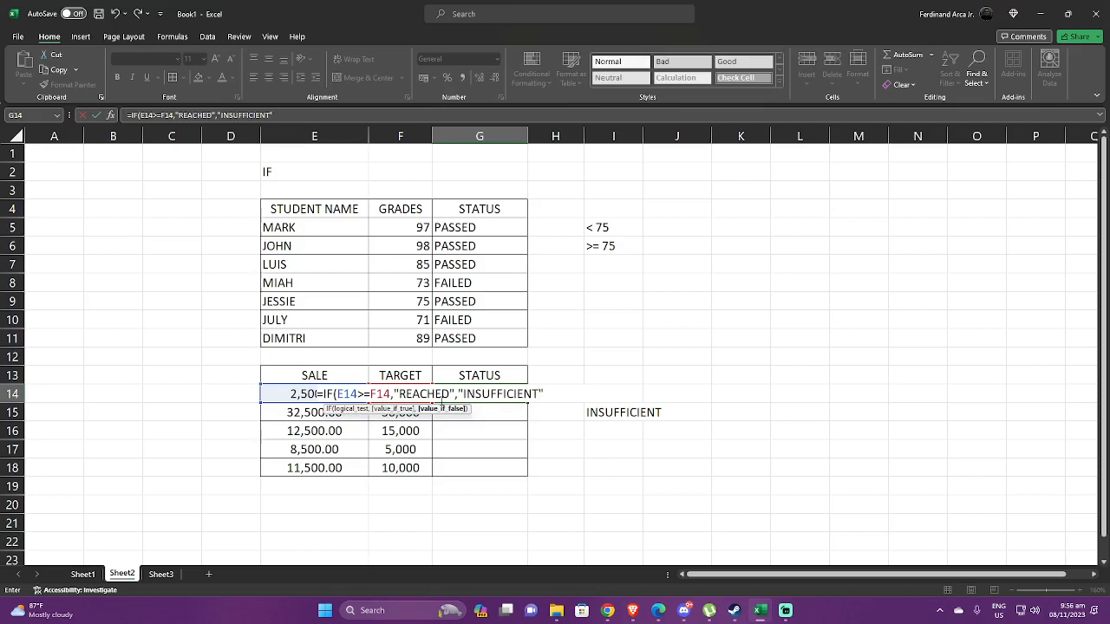
{"action": "type", "text": ")"}
{"action": "key", "text": "Return"}
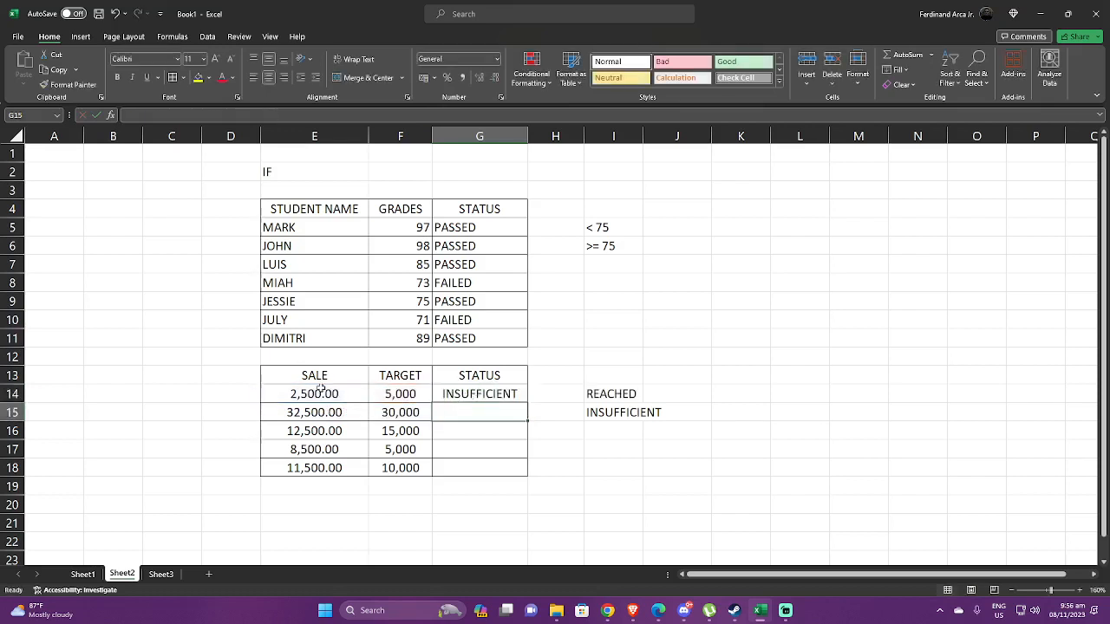
Step: Fill the IF formula from G14 down through G18 for the remaining sales rows
{"action": "left_click", "coordinate": [396, 393]}
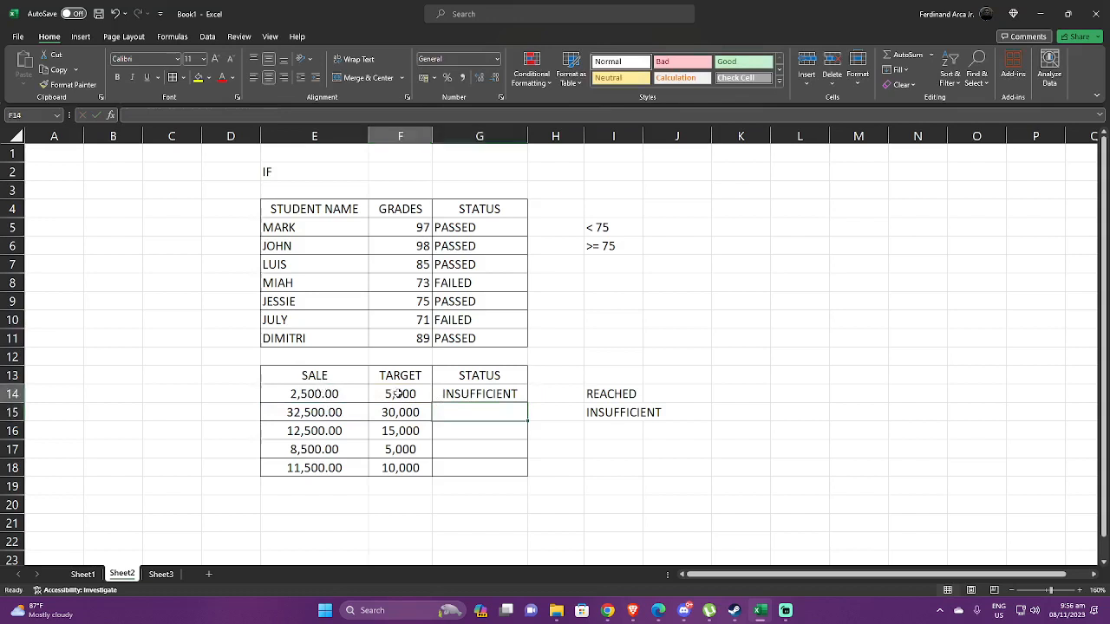
{"action": "left_click", "coordinate": [511, 394]}
{"action": "left_click_drag", "start_coordinate": [527, 402], "coordinate": [528, 474]}
{"action": "left_click", "coordinate": [604, 469]}
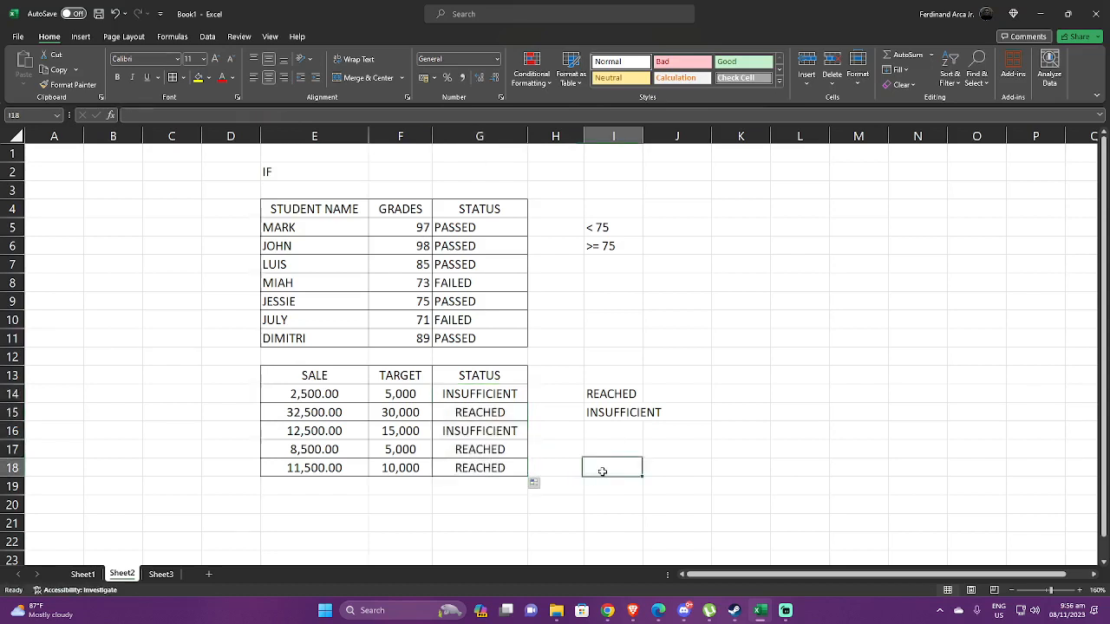
{"action": "left_click", "coordinate": [511, 396]}
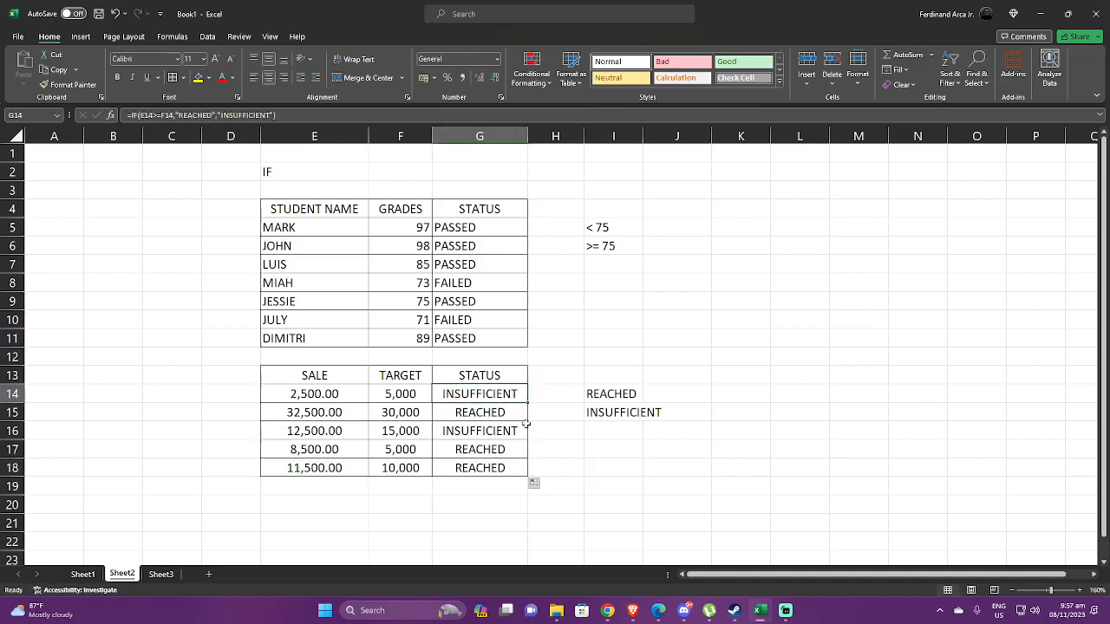
{"action": "left_click_drag", "start_coordinate": [527, 403], "coordinate": [528, 475]}
{"action": "left_click", "coordinate": [570, 433]}
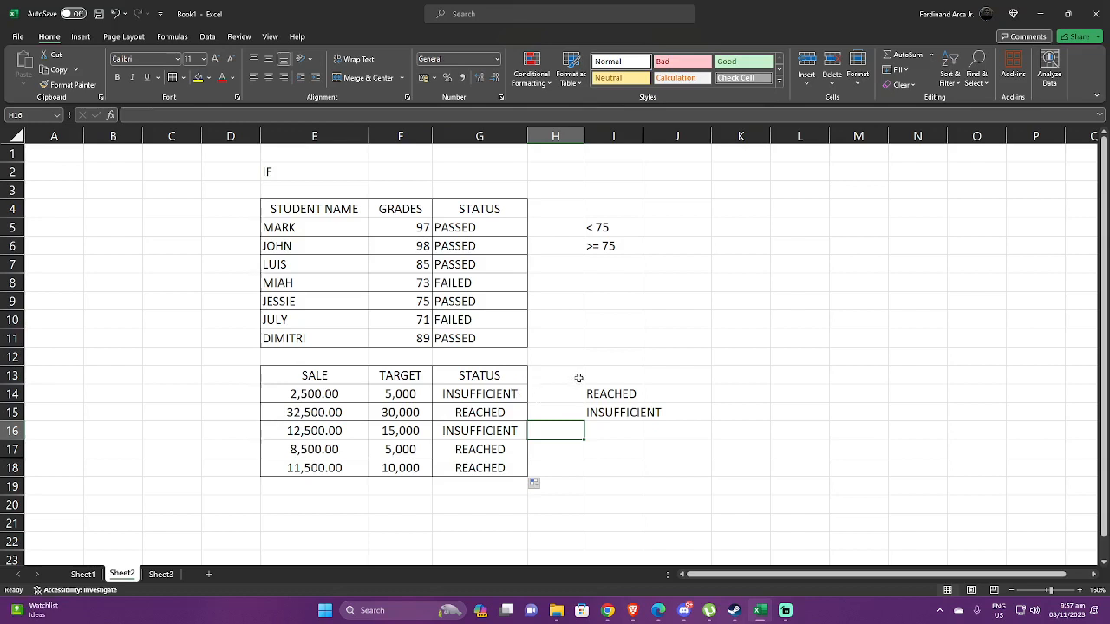
Step: Open the IF formula in G14 and review its "REACHED" and "INSUFFICIENT" arguments
{"action": "double_click", "coordinate": [518, 394]}
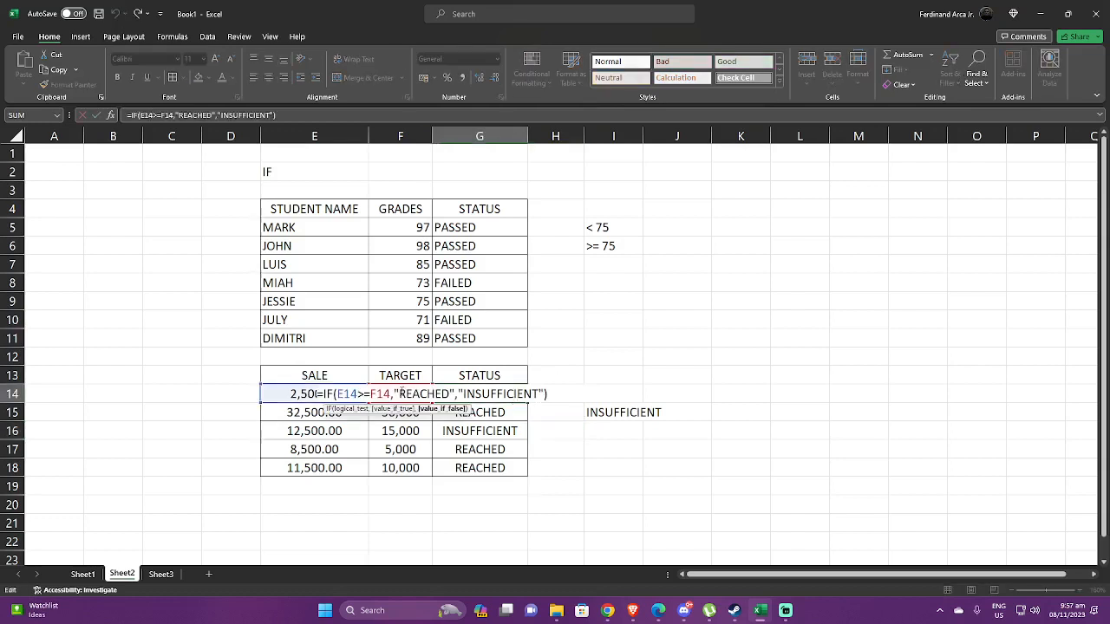
{"action": "left_click_drag", "start_coordinate": [392, 394], "coordinate": [547, 394]}
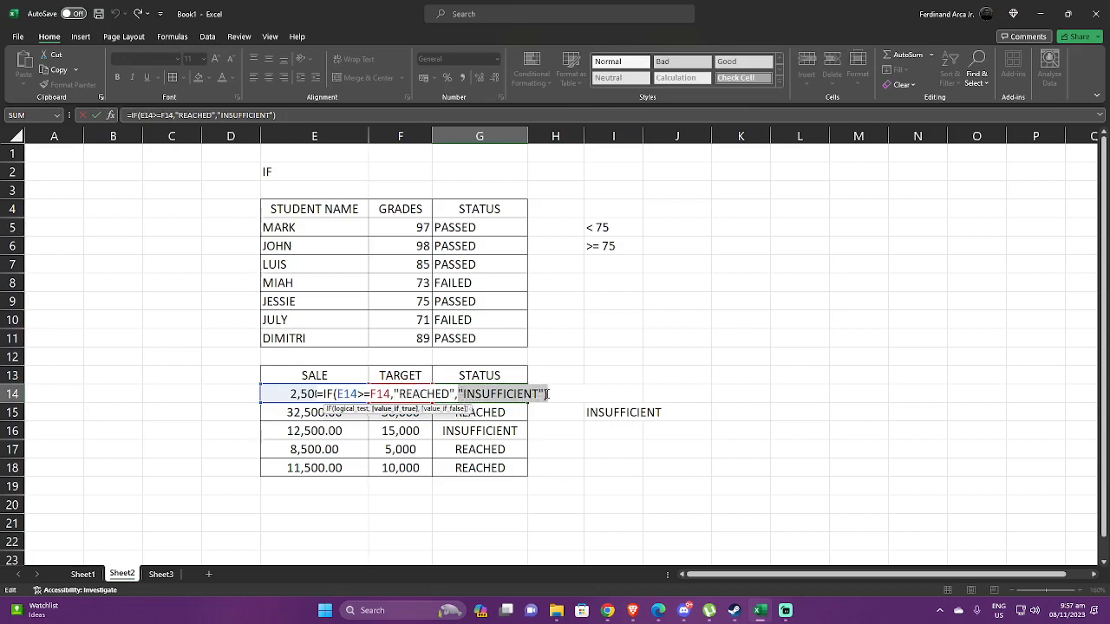
{"action": "left_click", "coordinate": [579, 283]}
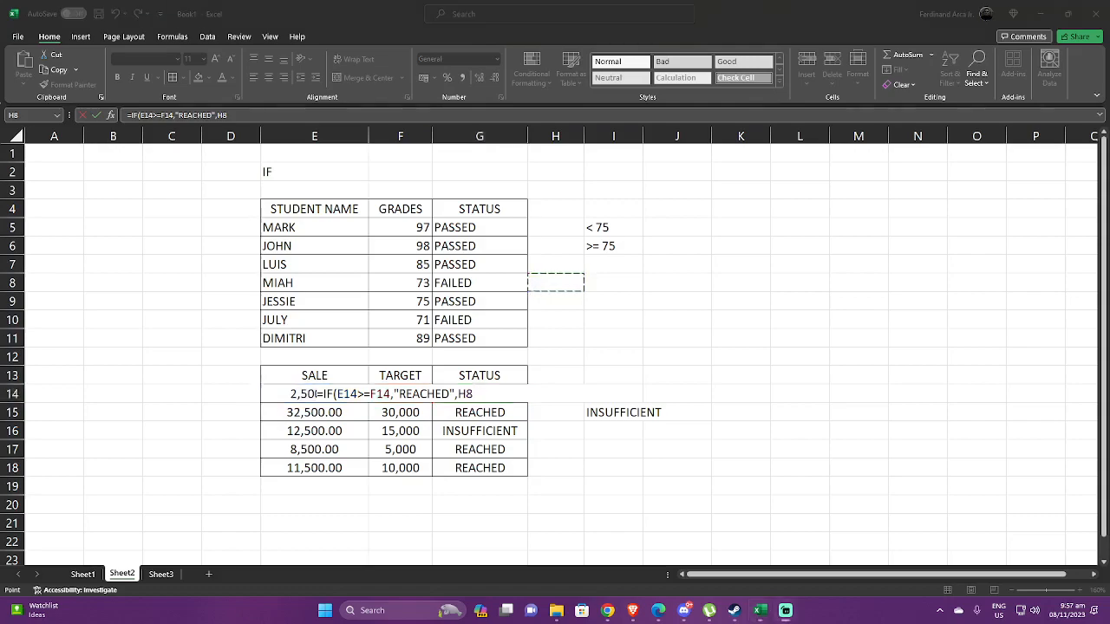